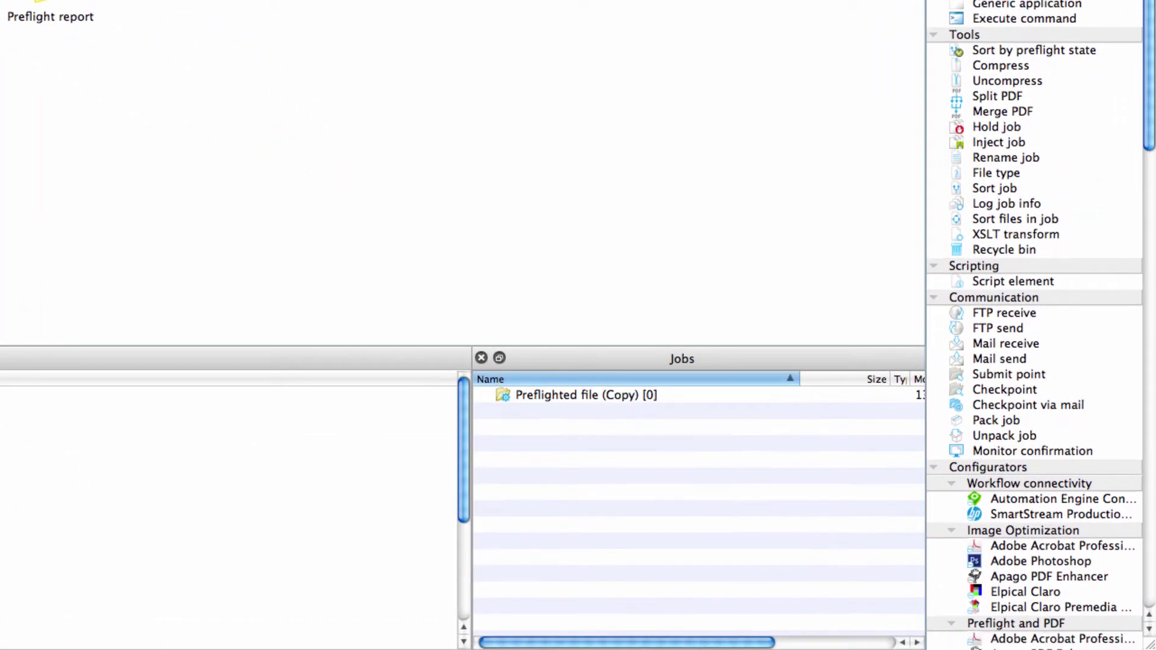
# Scroll the Flow Elements Configurators list down to the Metadata elements.
pyautogui.scroll(-1, 1035, 325)
pyautogui.scroll(-2, 1034, 325)
pyautogui.scroll(-3, 1035, 325)
pyautogui.scroll(-3, 1034, 325)
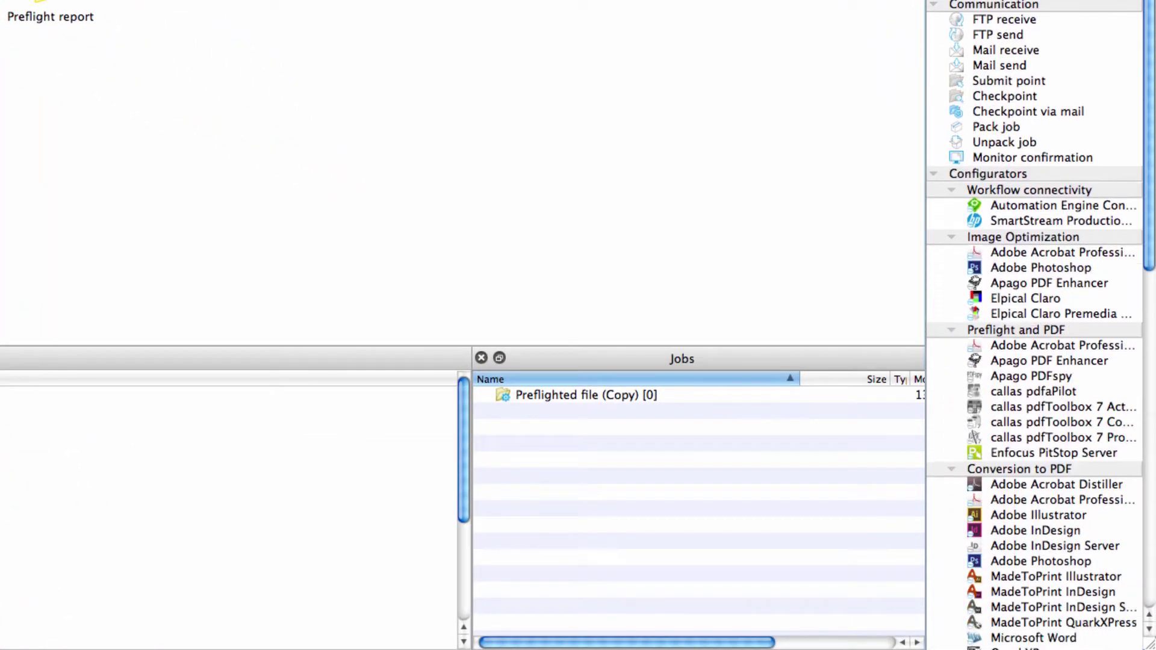
pyautogui.scroll(-3, 1034, 325)
pyautogui.scroll(-1, 1034, 325)
pyautogui.scroll(-1, 1035, 325)
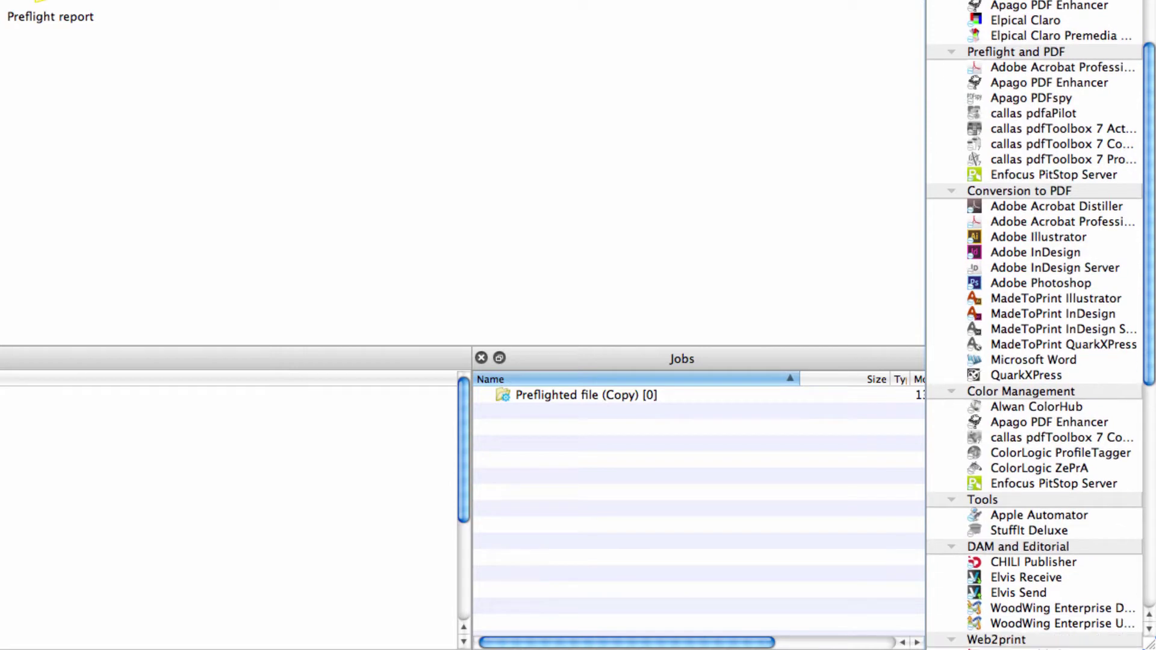
pyautogui.scroll(-1, 1034, 325)
pyautogui.scroll(-1, 1034, 325)
pyautogui.scroll(-1, 1034, 325)
pyautogui.scroll(-1, 1034, 325)
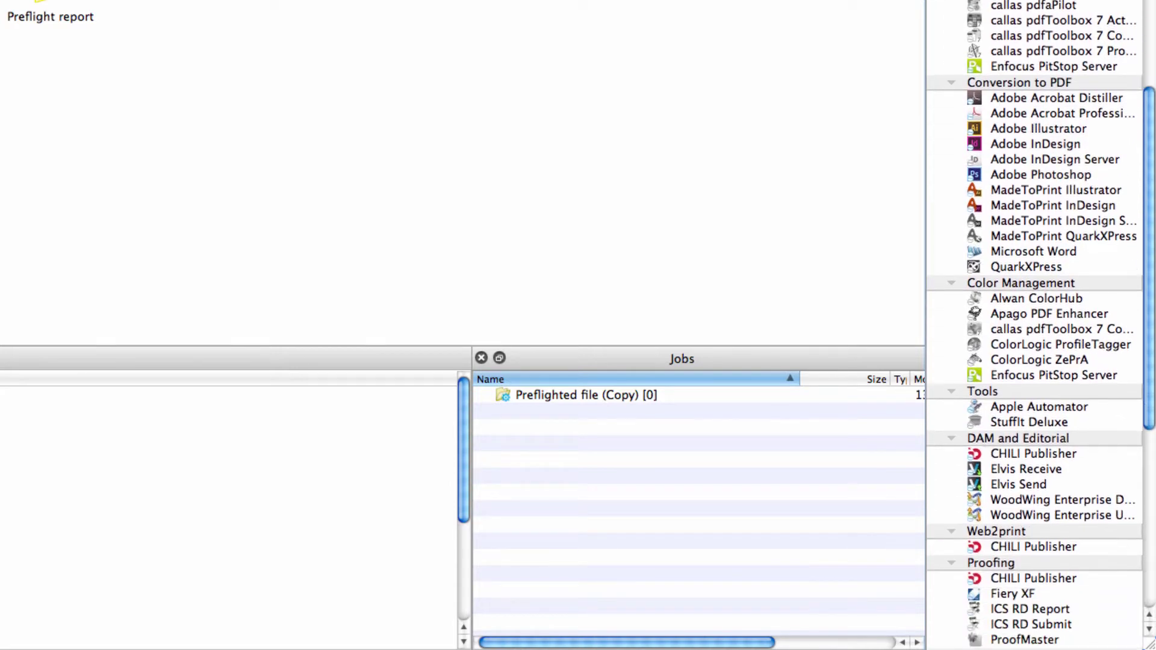
pyautogui.scroll(-2, 1034, 325)
pyautogui.scroll(-2, 1034, 325)
pyautogui.scroll(-1, 1034, 326)
pyautogui.scroll(-2, 1034, 326)
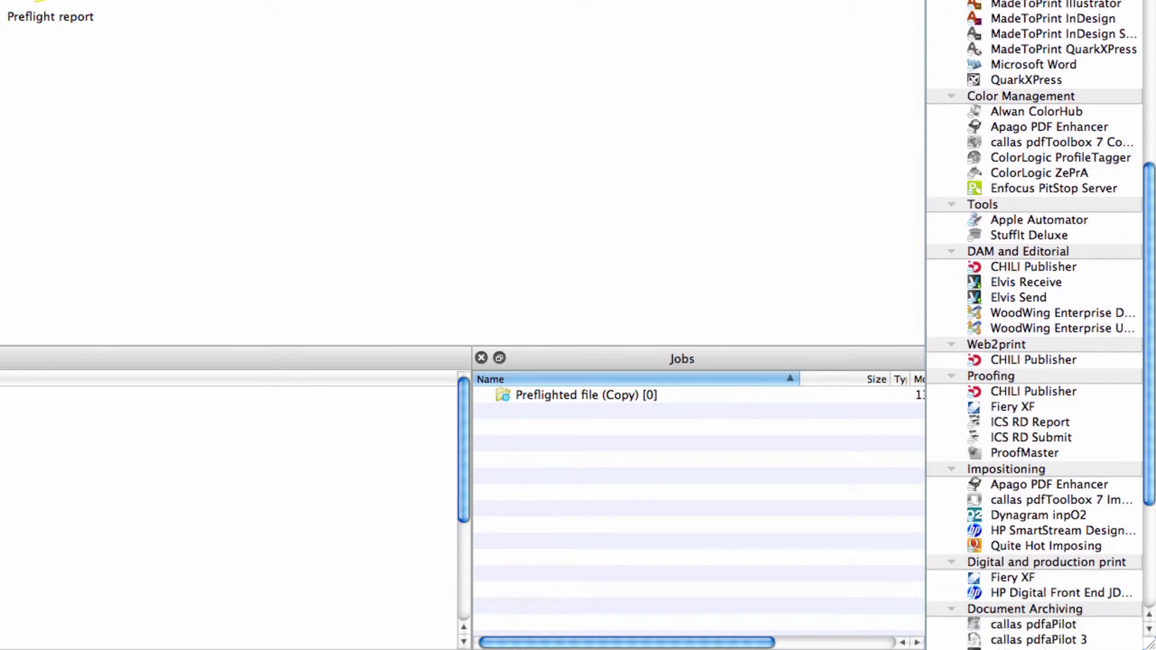
pyautogui.scroll(-1, 1035, 326)
pyautogui.scroll(-2, 1034, 325)
pyautogui.scroll(-1, 1034, 325)
pyautogui.scroll(-1, 1034, 325)
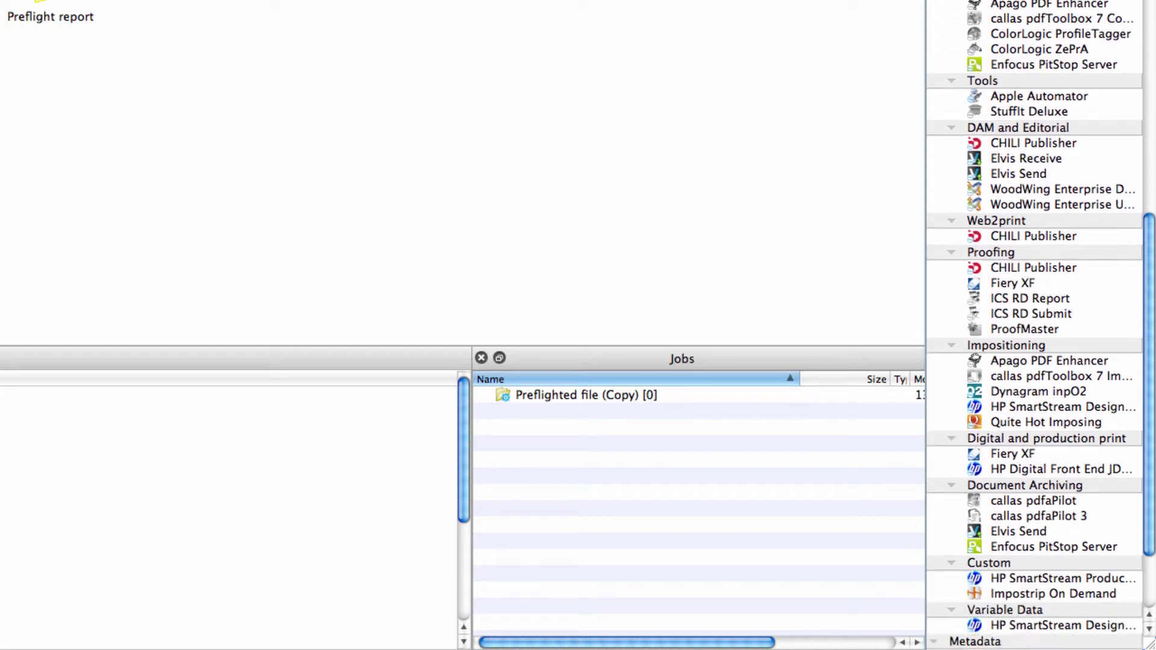
pyautogui.scroll(-1, 1035, 325)
pyautogui.scroll(-1, 1034, 325)
pyautogui.scroll(-1, 1035, 326)
pyautogui.scroll(-1, 1034, 325)
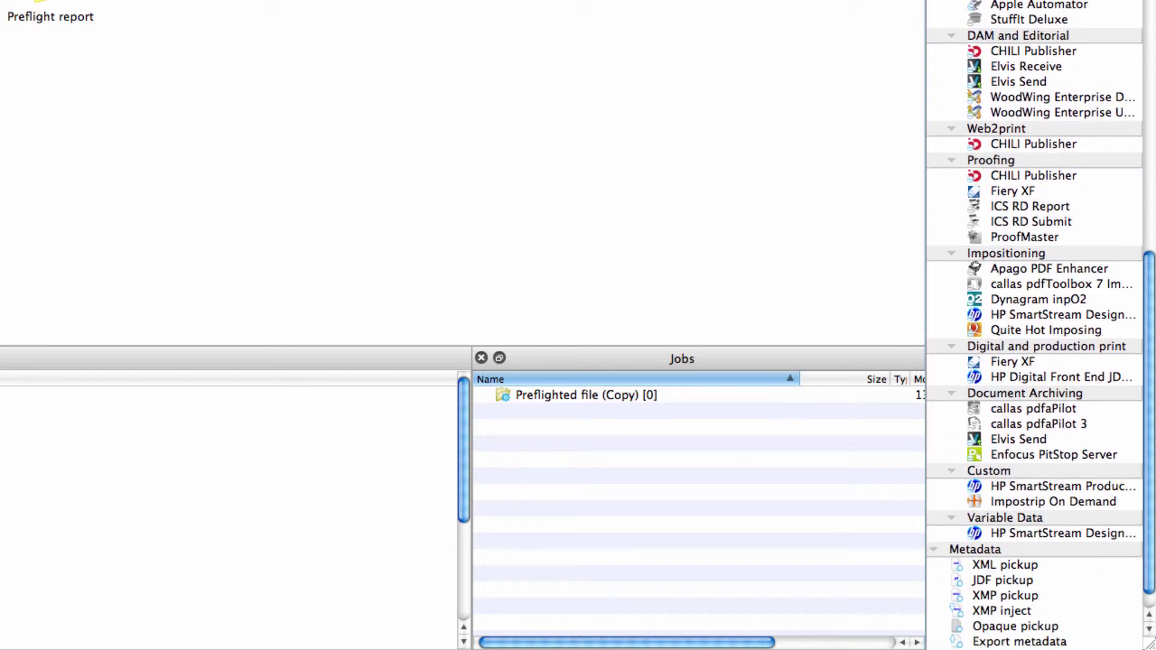
pyautogui.scroll(-1, 1034, 325)
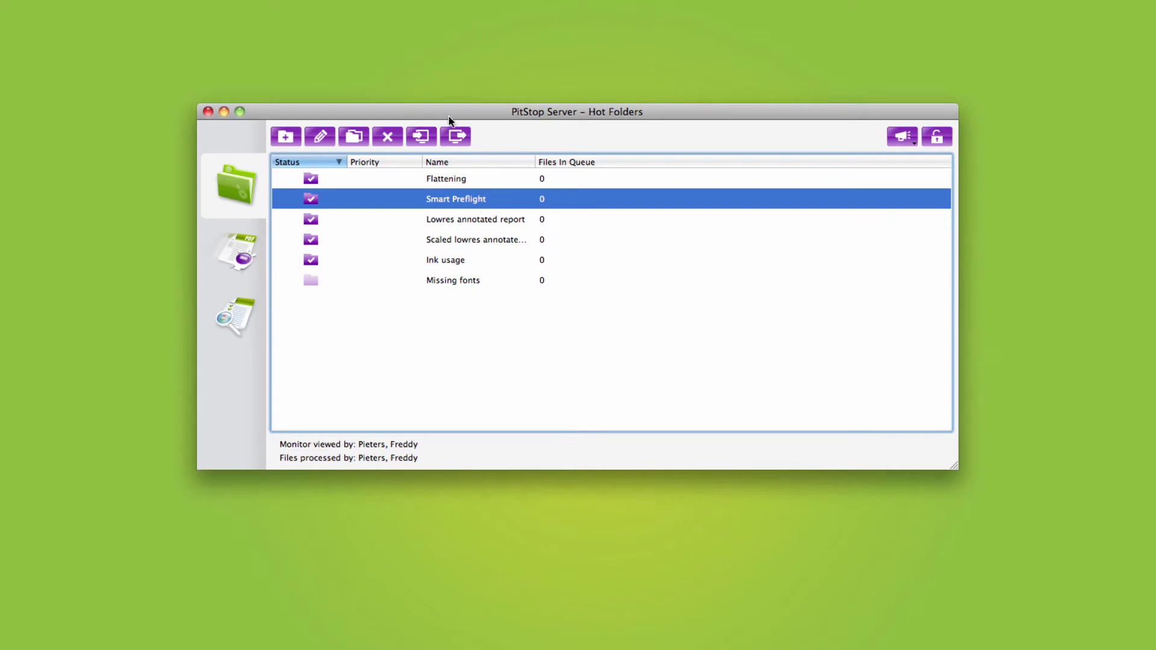
# Open the Smart Preflight hot folder in the Hot Folder Editor, review its Folders, and close with OK.
pyautogui.click(352, 133)
pyautogui.click(352, 111)
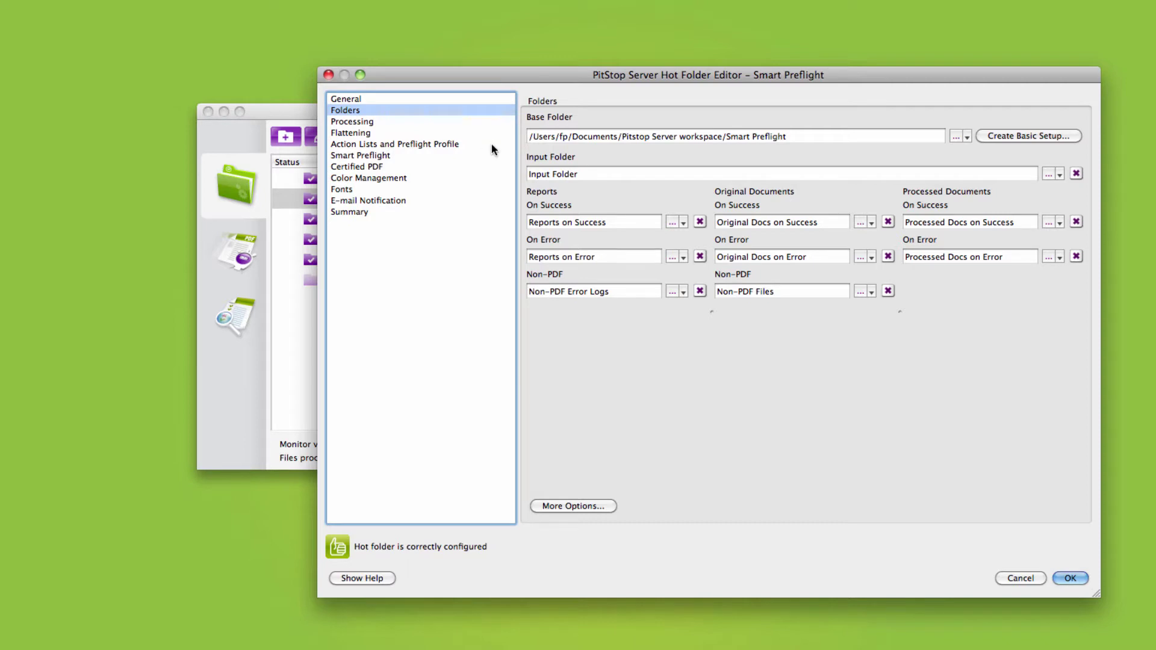
pyautogui.click(1070, 578)
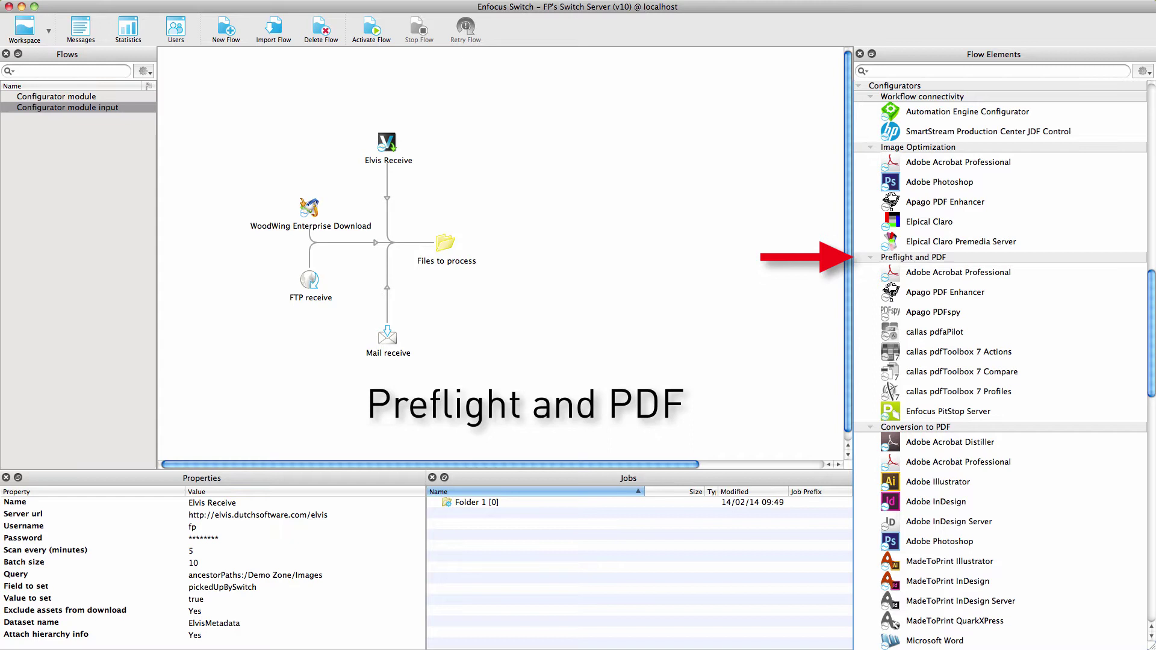
# Scroll the Flow Elements pane through the configurator categories of the Configurator module input flow.
pyautogui.scroll(-10, 1000, 361)
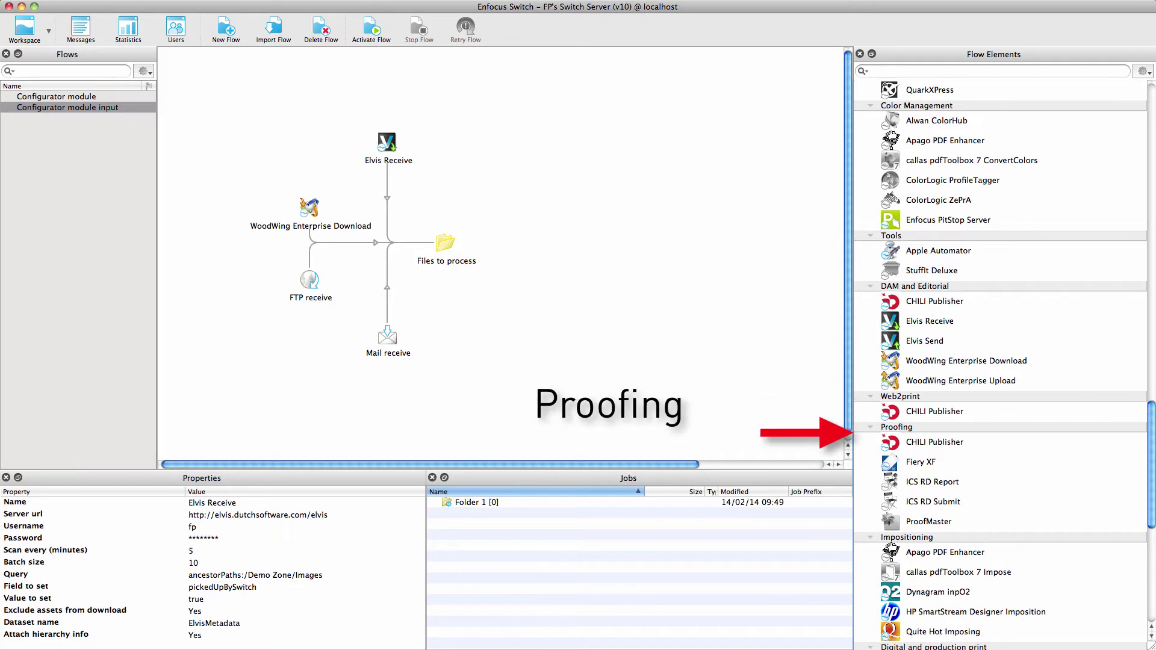
pyautogui.scroll(-10, 1000, 361)
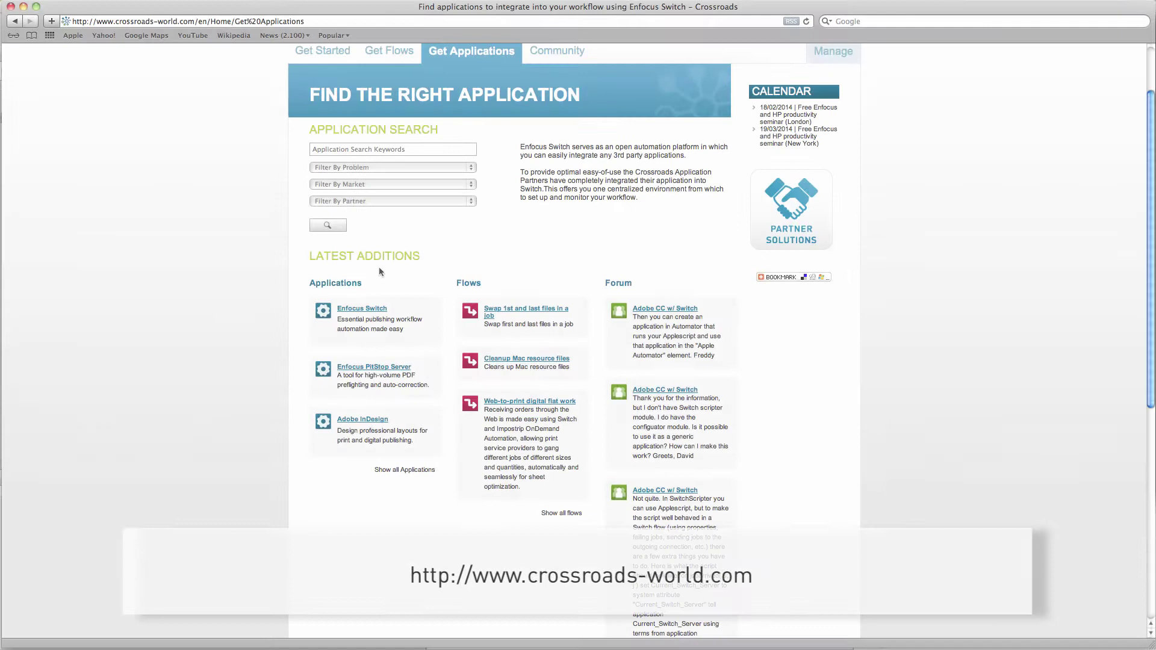
pyautogui.click(392, 201)
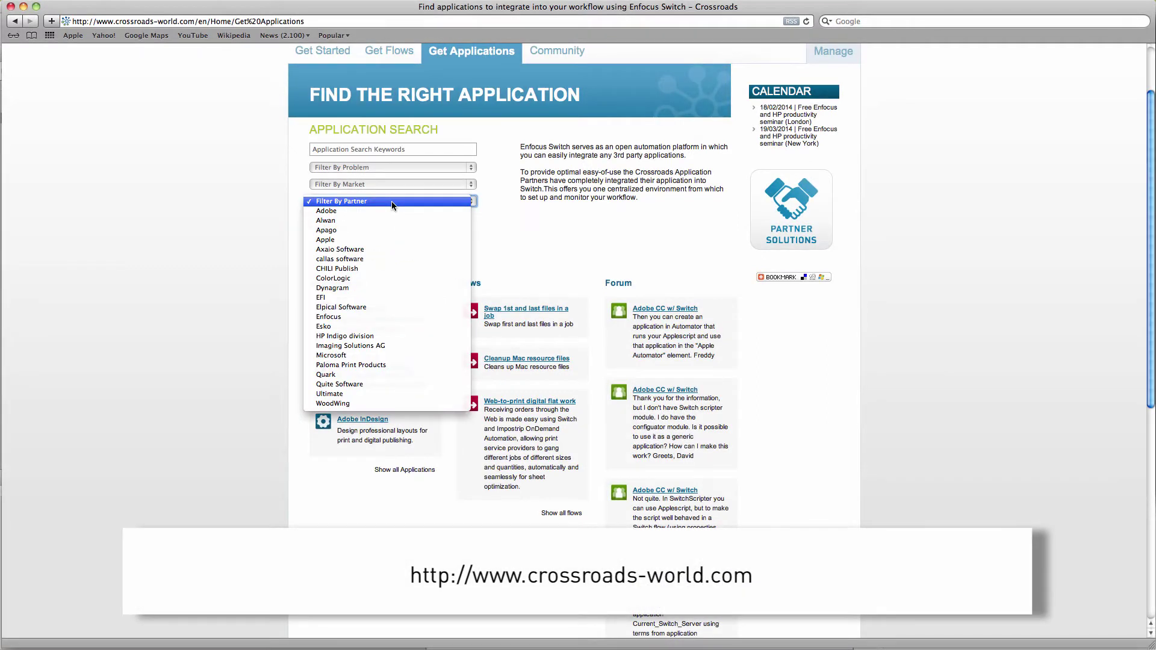
pyautogui.click(391, 201)
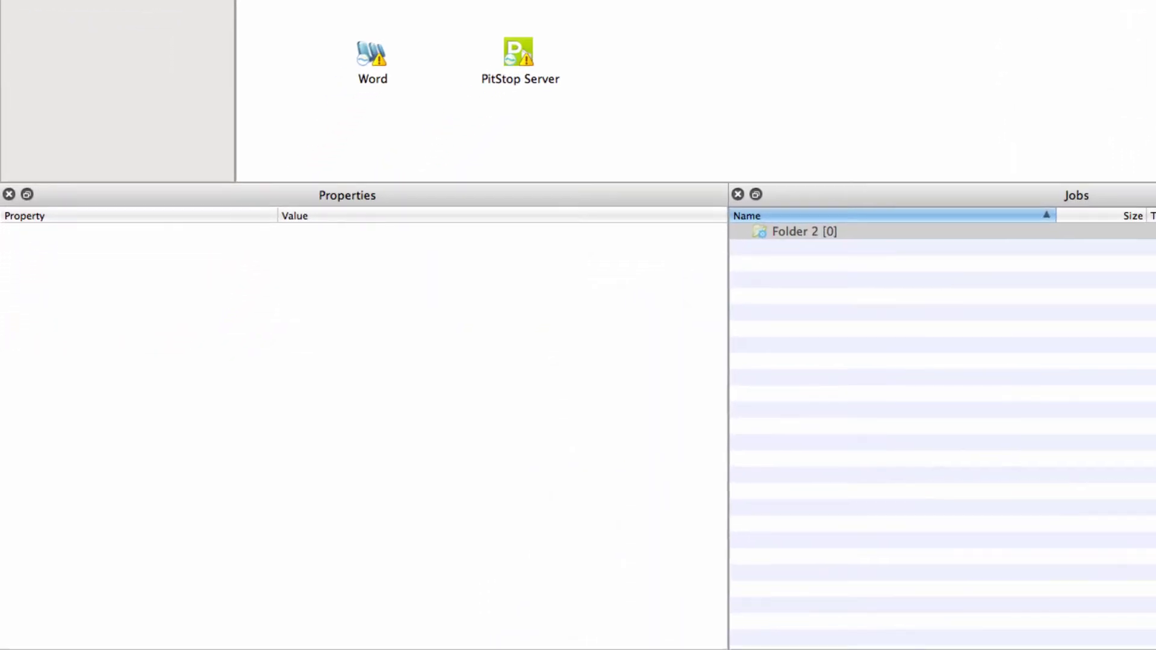
# Set the Word element's Save as to PDF, keeping Fail jobs with unavailable images at Yes.
pyautogui.click(374, 55)
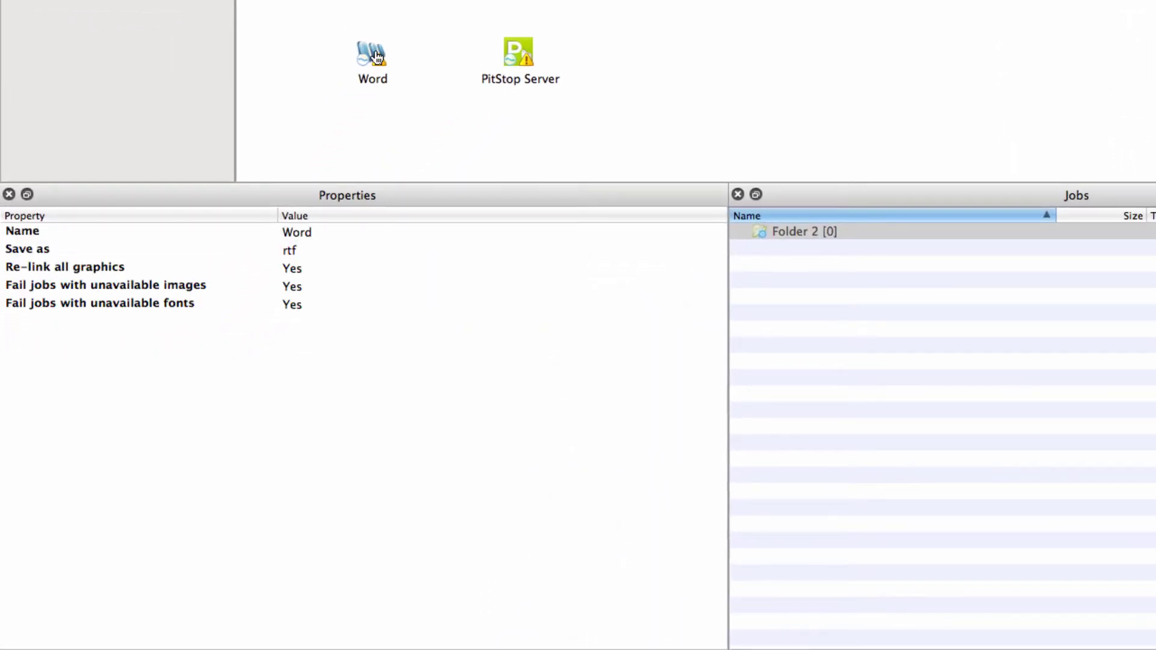
pyautogui.click(305, 251)
pyautogui.click(306, 250)
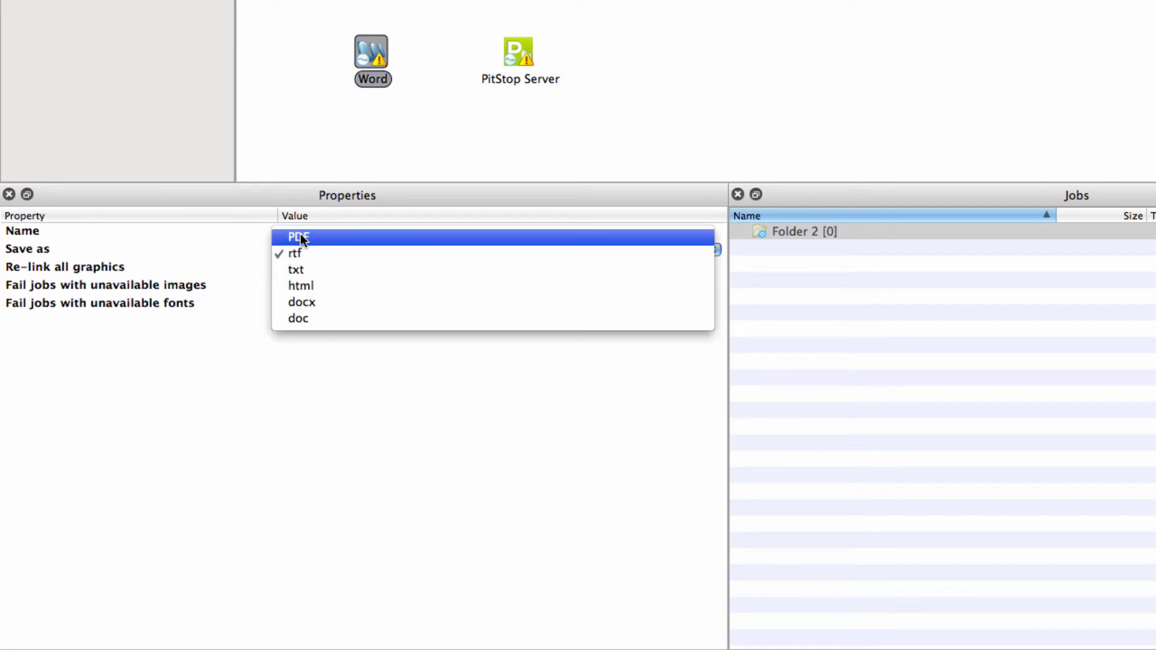
pyautogui.click(301, 238)
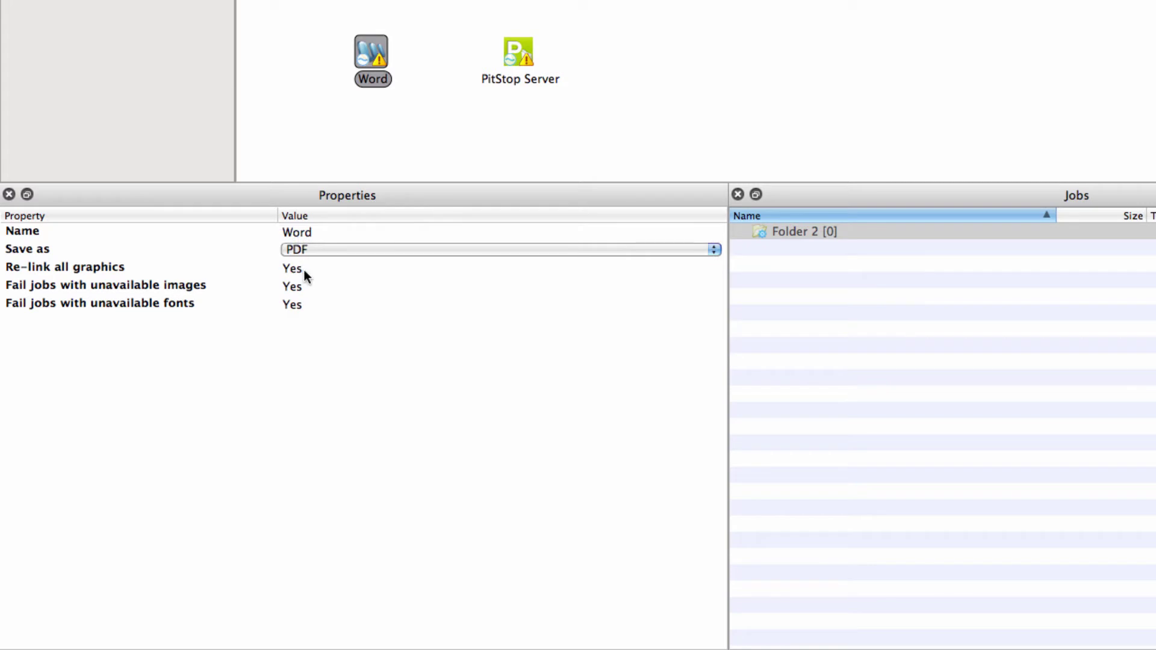
pyautogui.moveTo(291, 286)
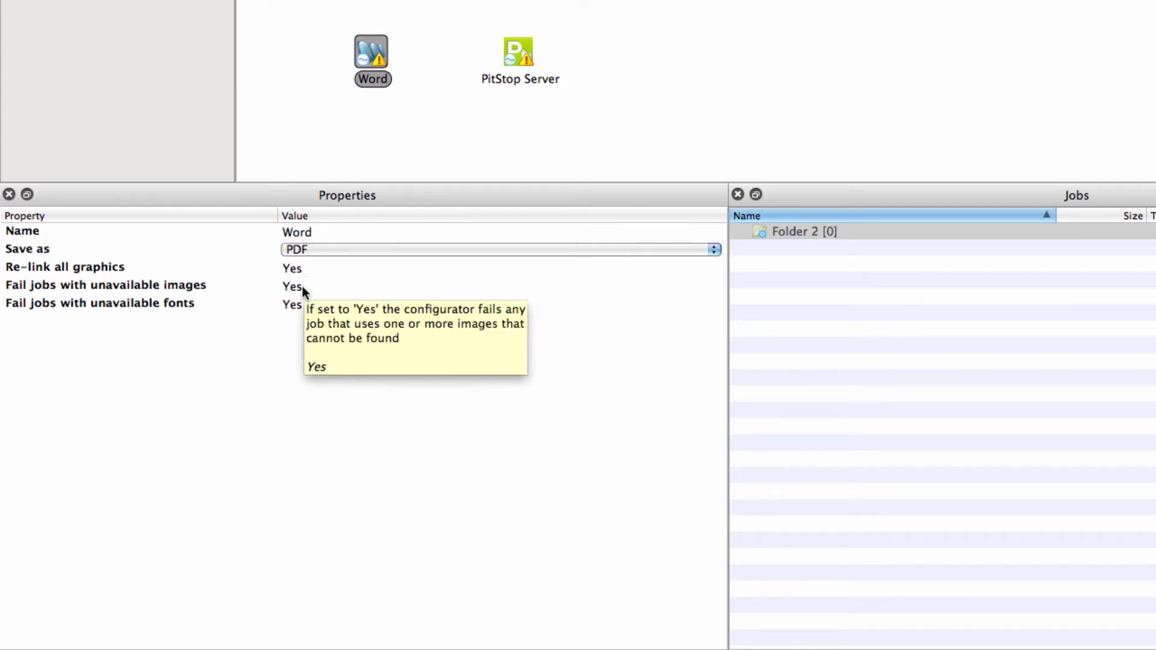
pyautogui.click(301, 290)
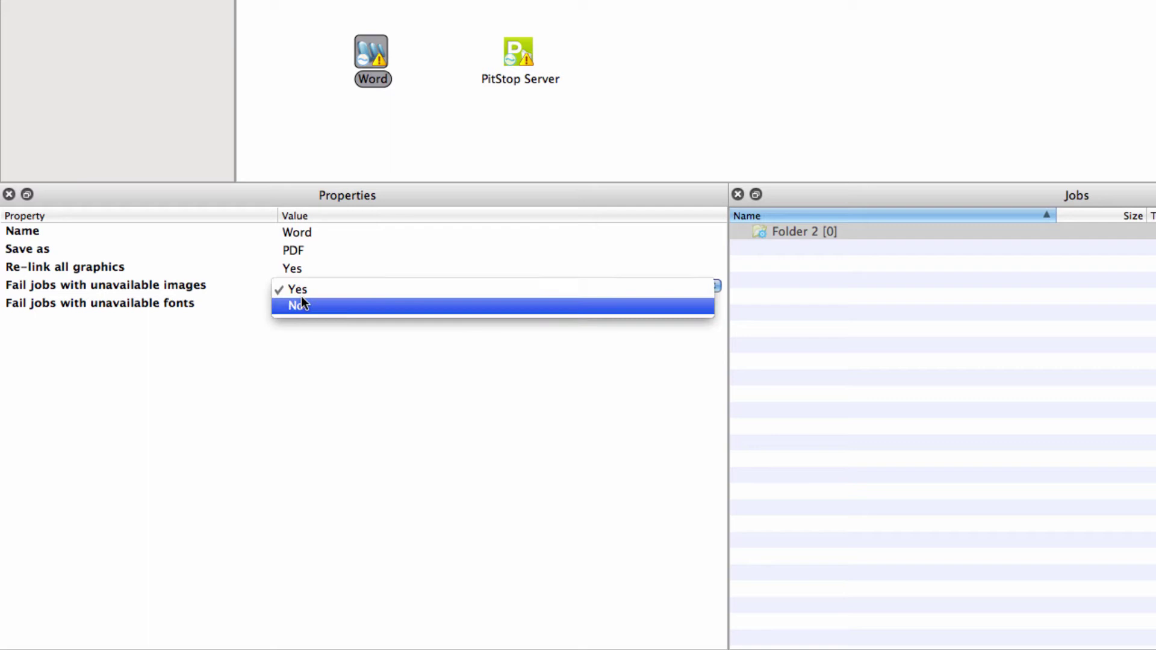
pyautogui.click(301, 290)
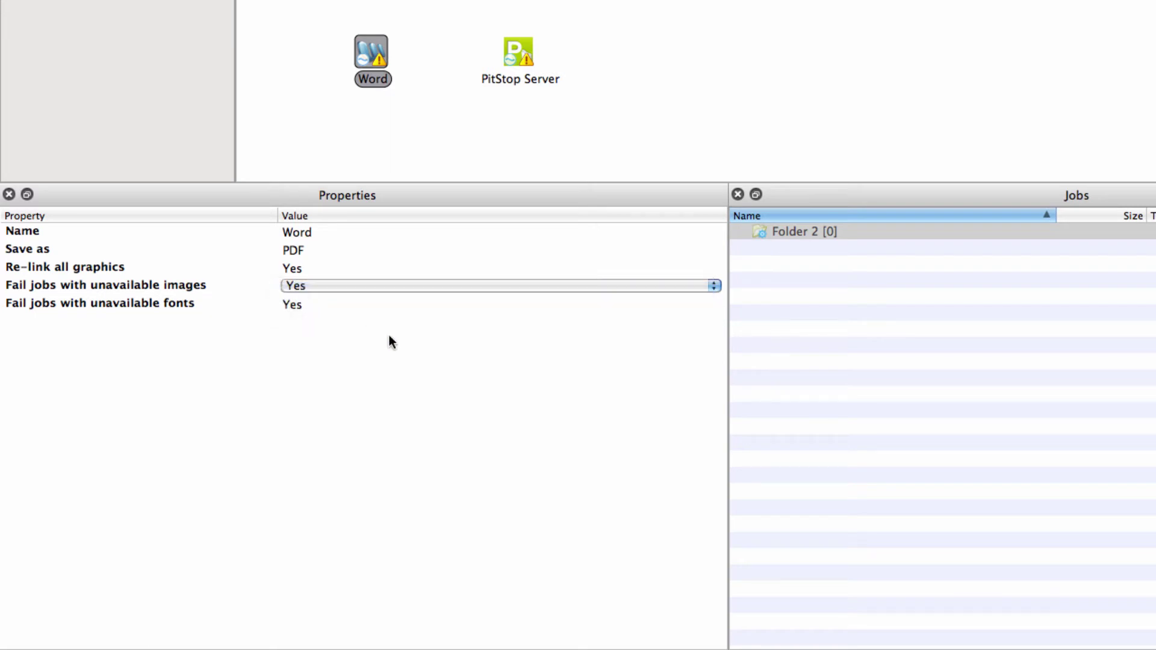
pyautogui.click(519, 54)
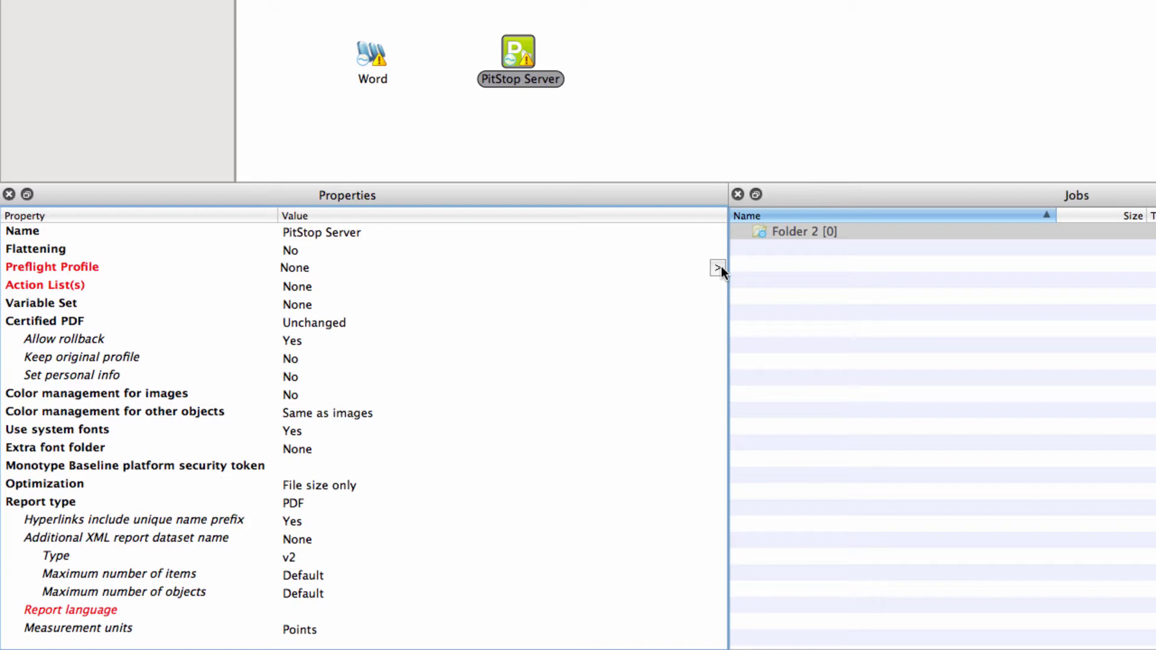
# Open the preflight profile library for PitStop Server and scroll to the GWG 2012 profiles.
pyautogui.click(717, 268)
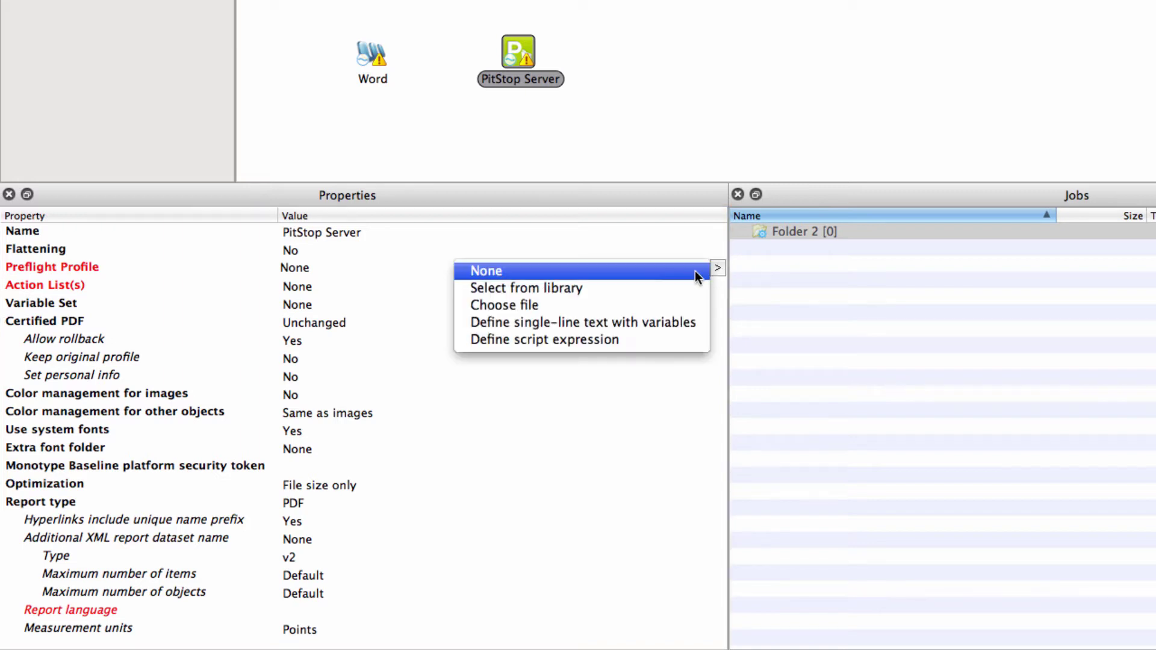
pyautogui.click(569, 287)
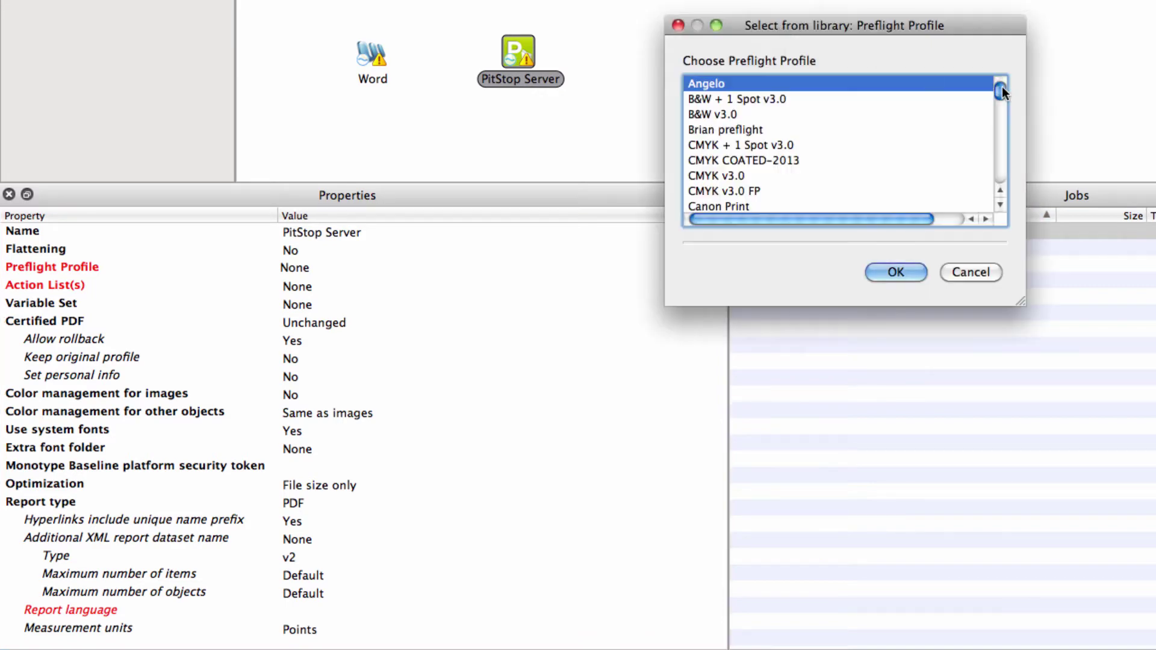
pyautogui.moveTo(1001, 85); pyautogui.dragTo(1001, 104)
pyautogui.scroll(-2, 1001, 106)
pyautogui.click(800, 128)
pyautogui.moveTo(1002, 85); pyautogui.dragTo(1002, 106)
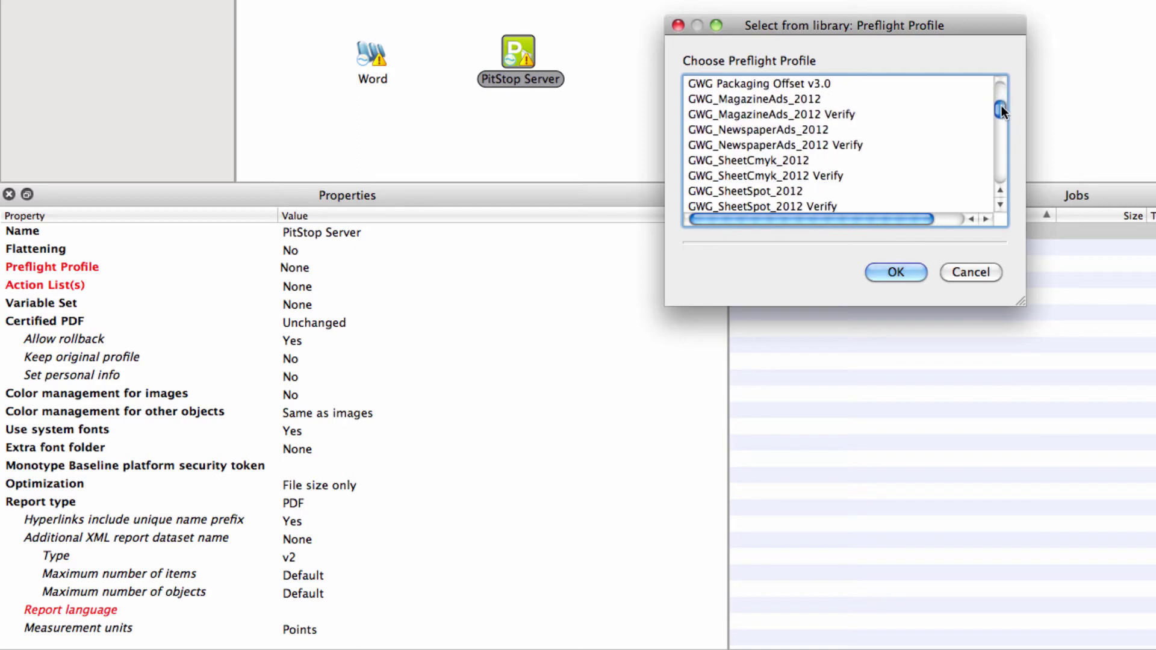
pyautogui.scroll(-2, 1002, 106)
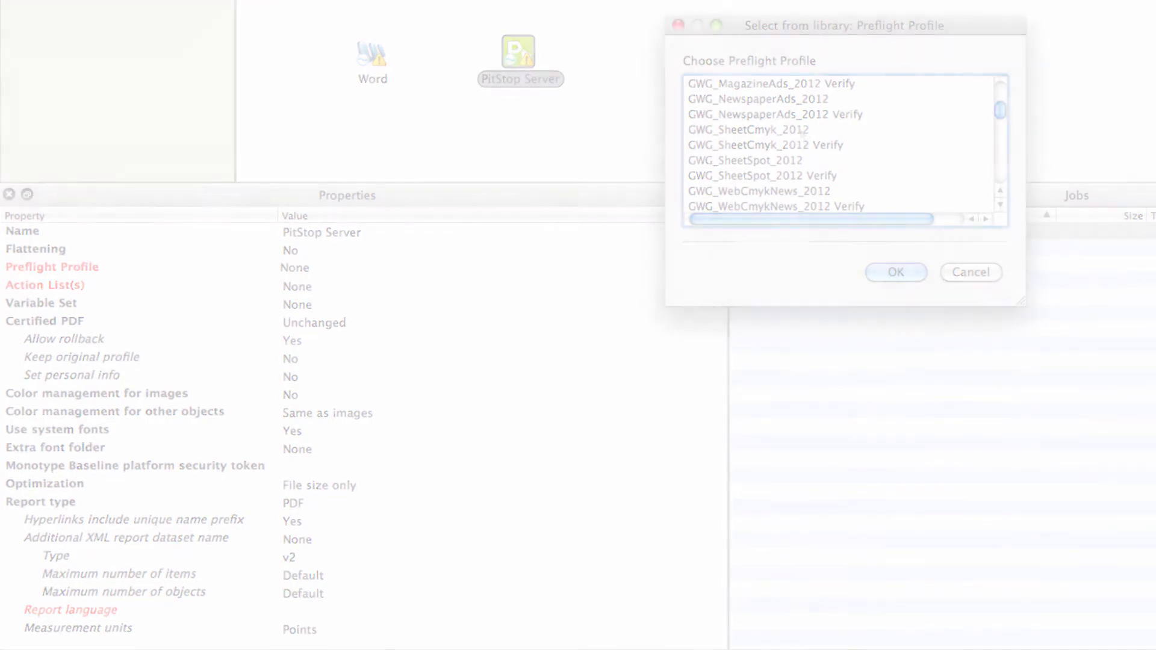
# Review the variable-based include condition on the Input-to-PitStop Server connection, then cancel.
pyautogui.click(353, 132)
pyautogui.rightClick(352, 131)
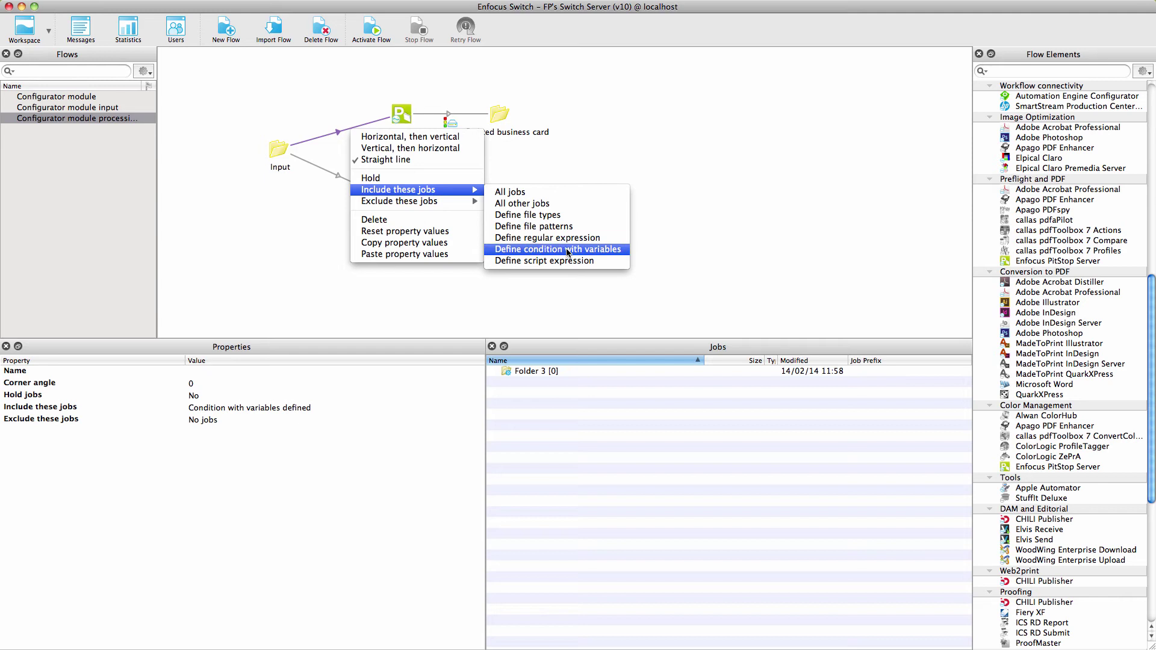
pyautogui.click(565, 249)
pyautogui.moveTo(493, 246); pyautogui.dragTo(424, 208)
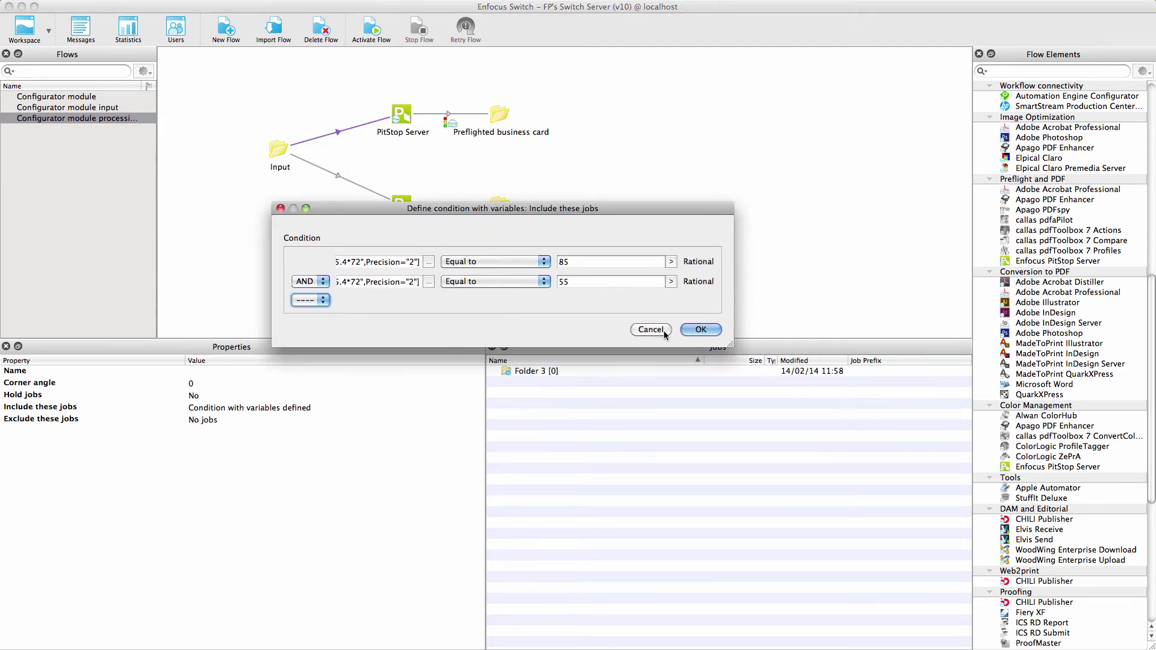
pyautogui.moveTo(735, 346); pyautogui.dragTo(914, 364)
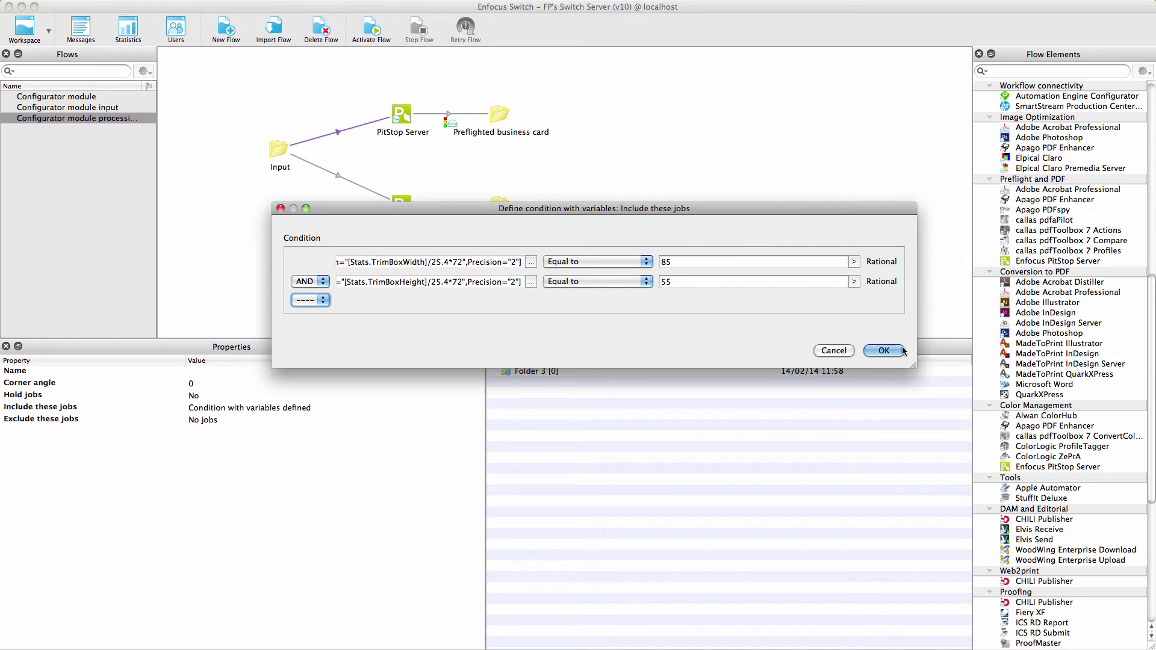
pyautogui.click(896, 351)
# Review the include condition on the Preflighted A5 connection, then close it.
pyautogui.click(358, 184)
pyautogui.rightClick(358, 185)
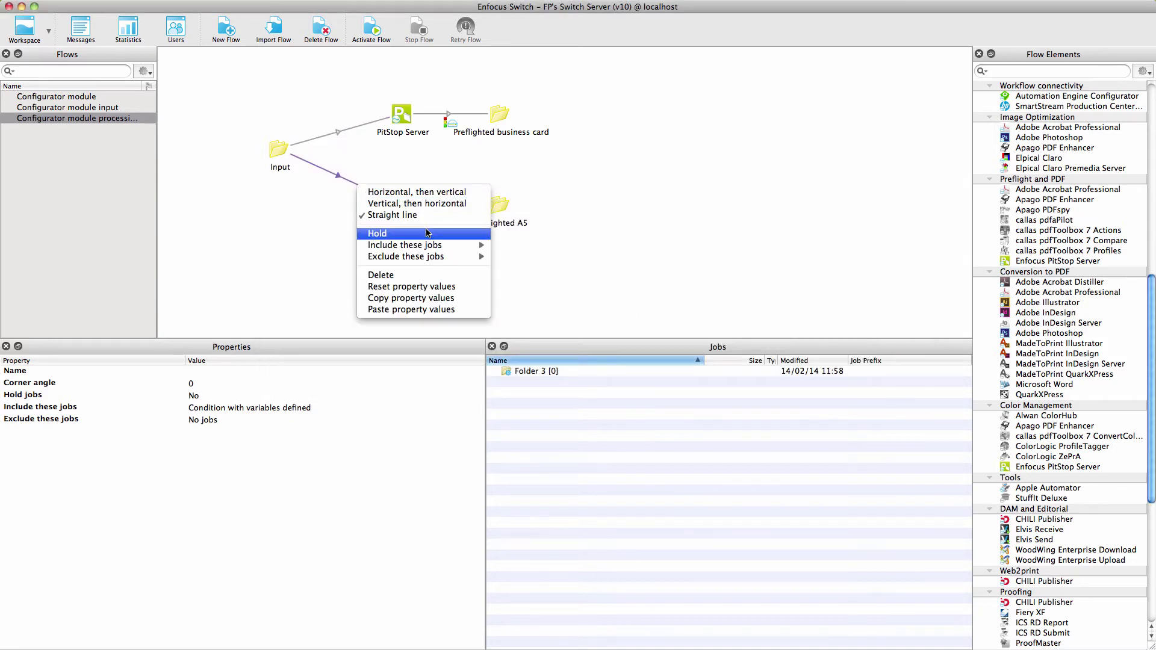
pyautogui.click(583, 305)
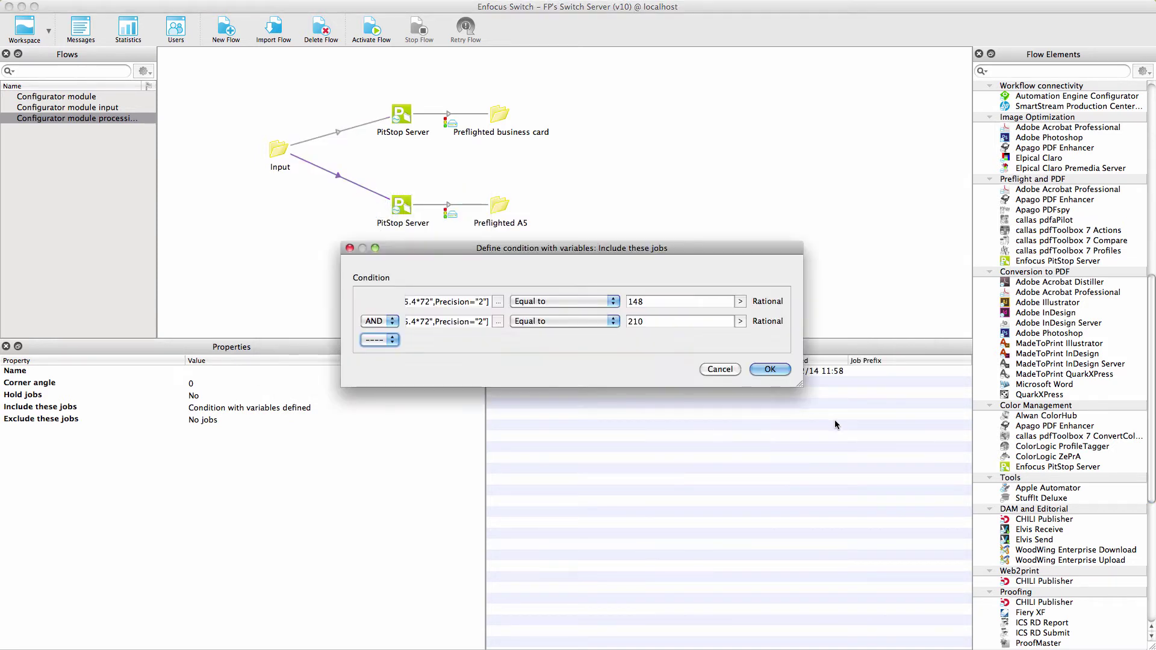
pyautogui.click(772, 369)
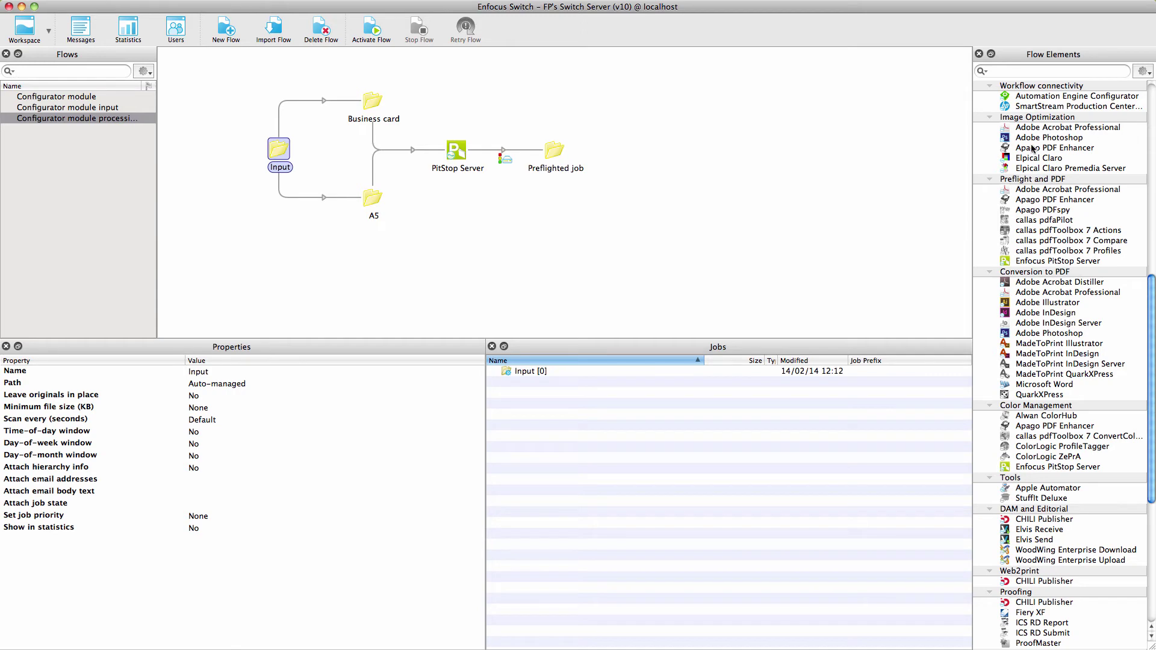
# Turn on Attach job state for the Business card and A5 folders.
pyautogui.click(375, 104)
pyautogui.click(209, 431)
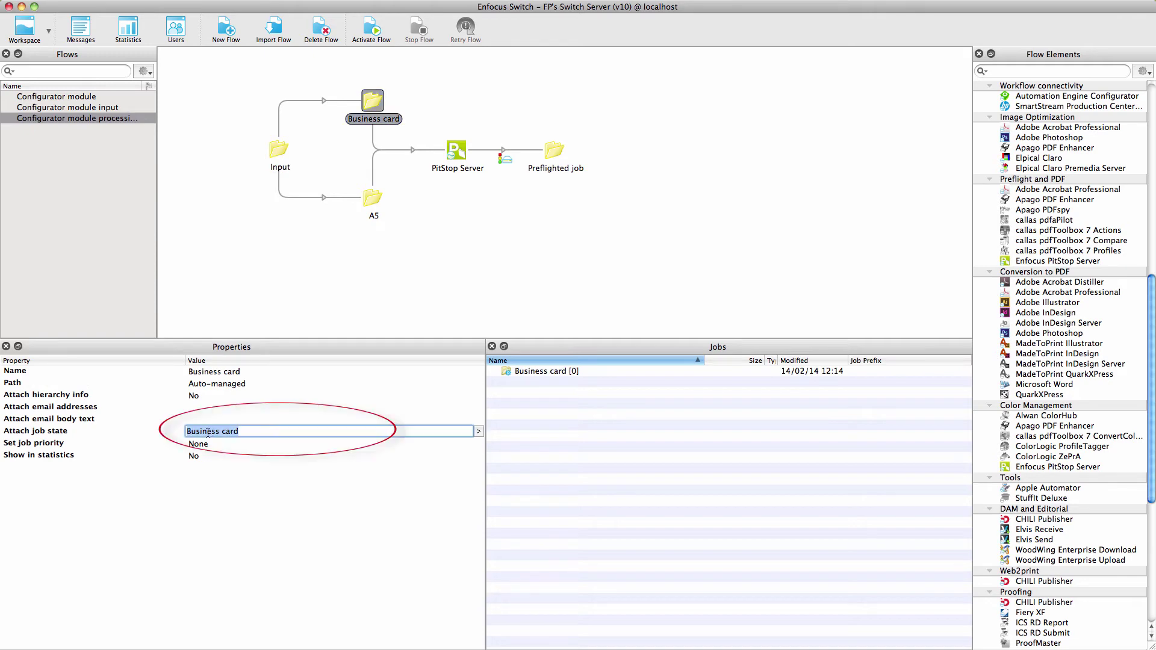
pyautogui.click(372, 201)
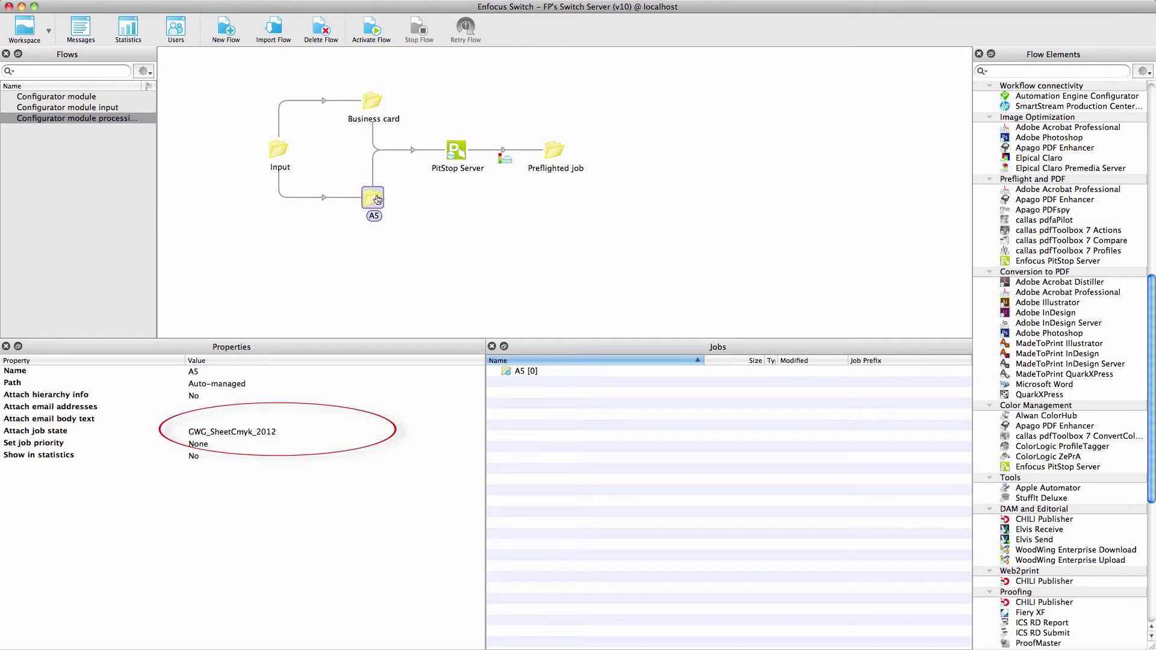
pyautogui.click(265, 436)
# Set PitStop Server's Preflight Profile to the variable [Job.JobState].
pyautogui.click(458, 152)
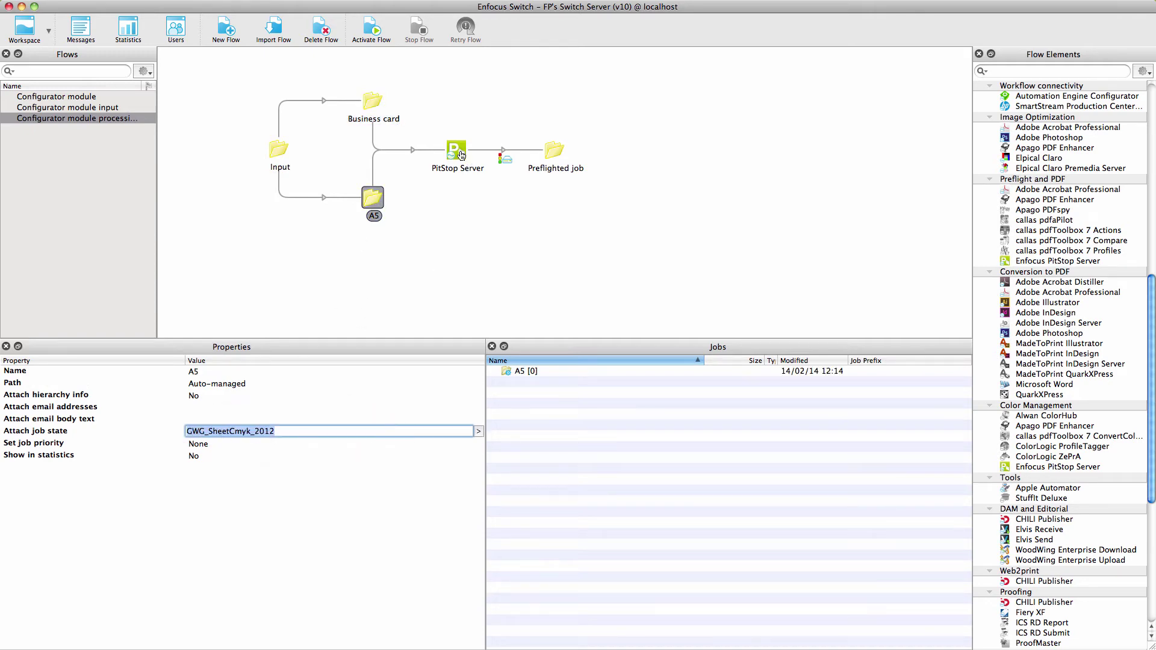
pyautogui.click(272, 395)
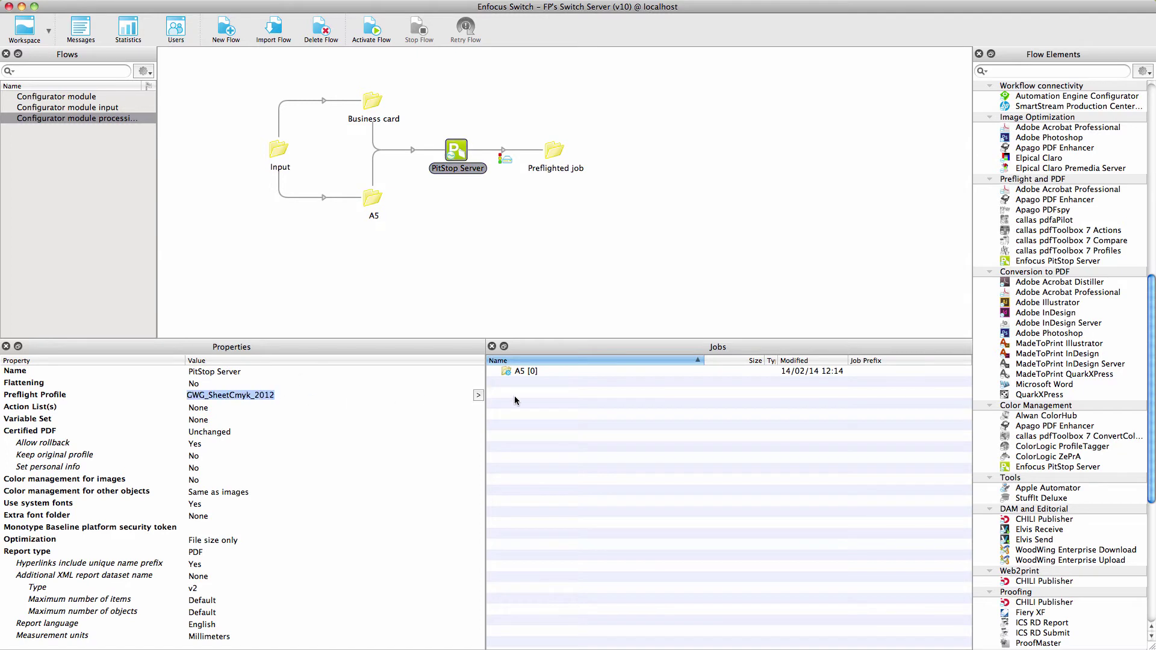
pyautogui.click(478, 396)
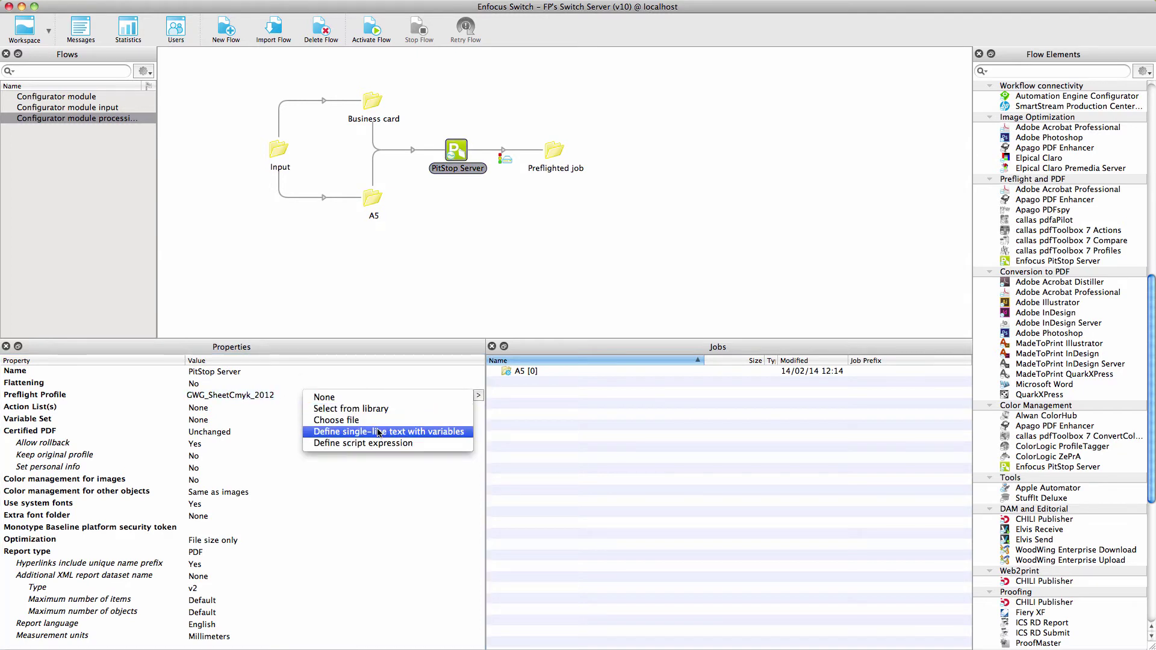
pyautogui.click(379, 433)
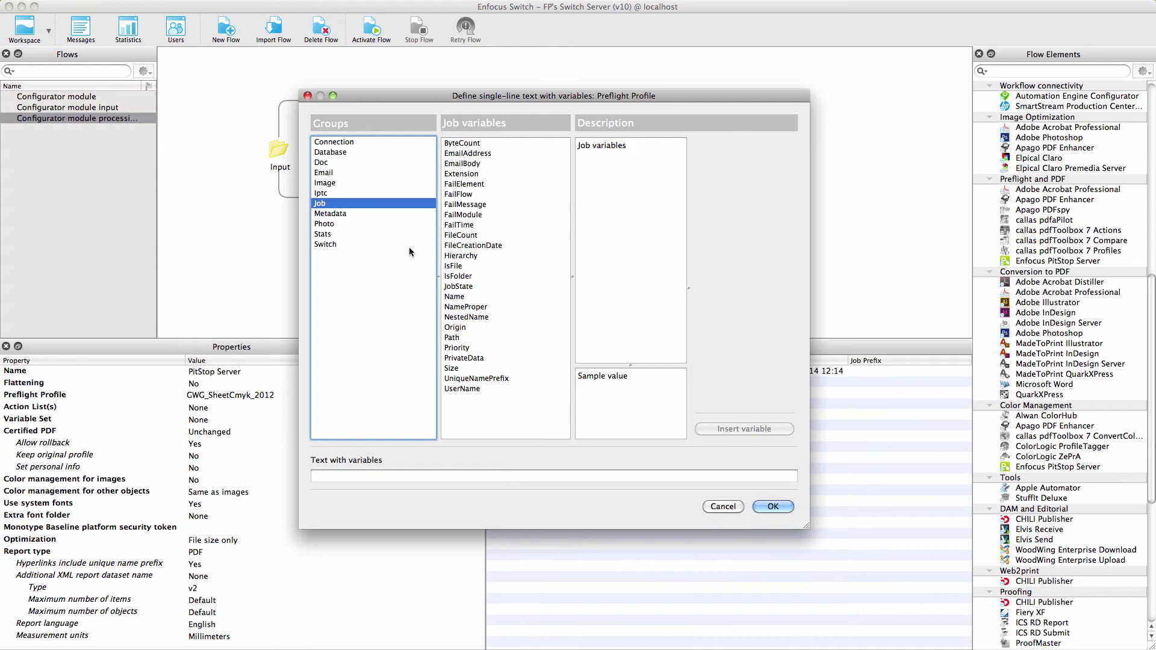
pyautogui.click(470, 286)
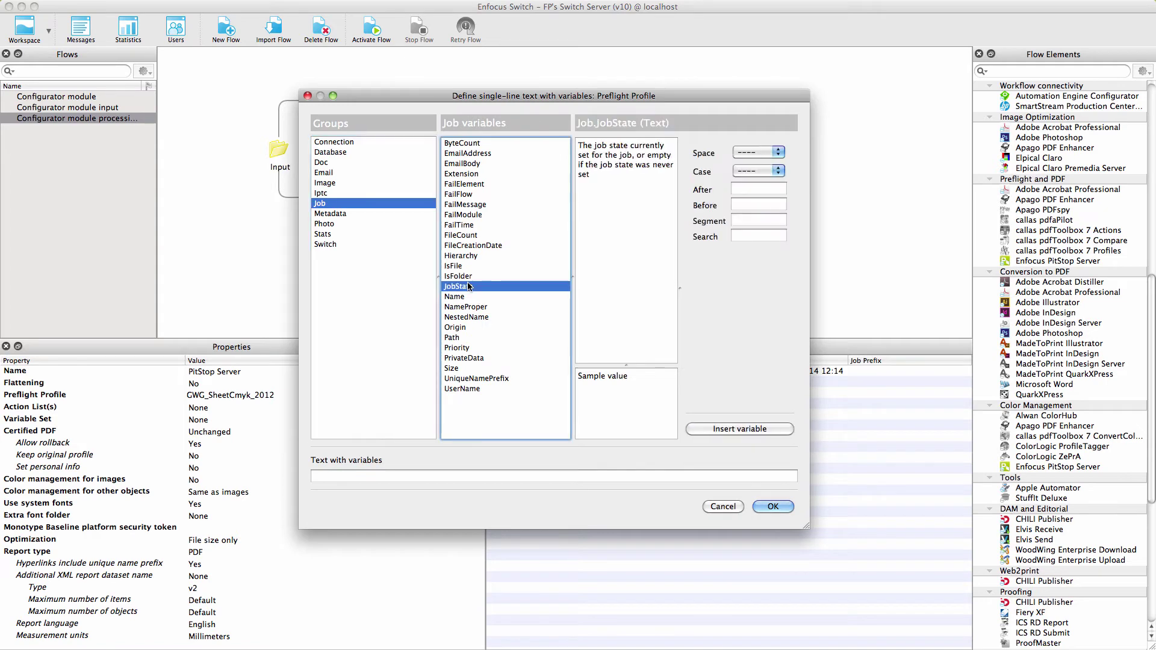
pyautogui.click(776, 428)
pyautogui.click(773, 507)
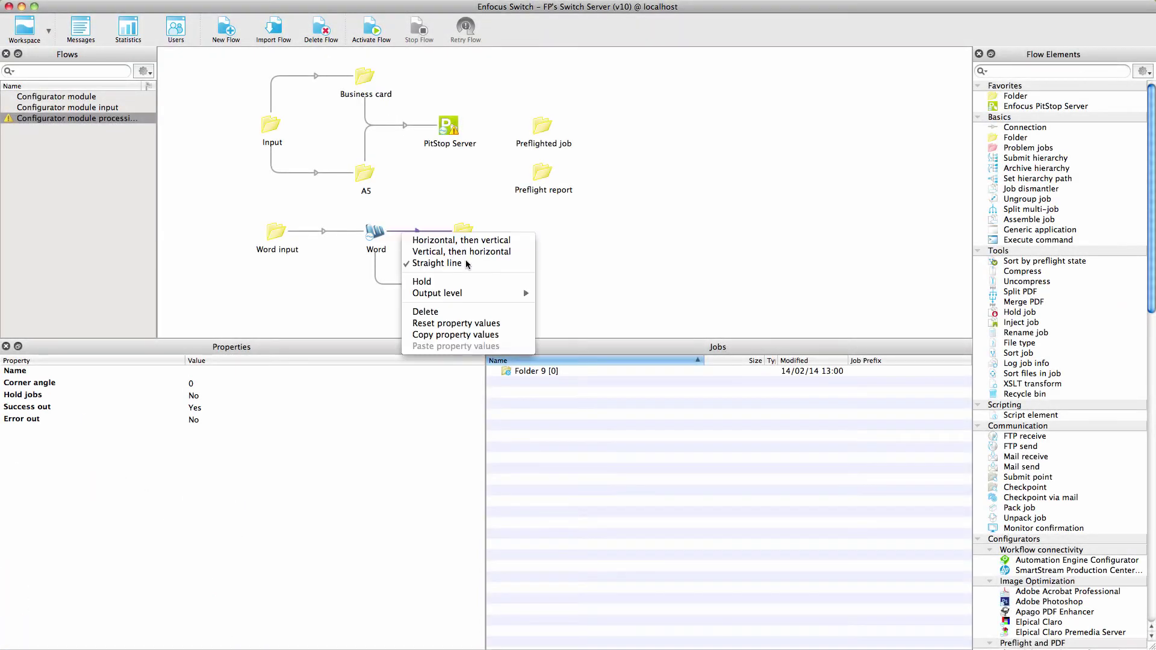
# Check the options on the Word-to-Problem file connection, then close them.
pyautogui.click(619, 264)
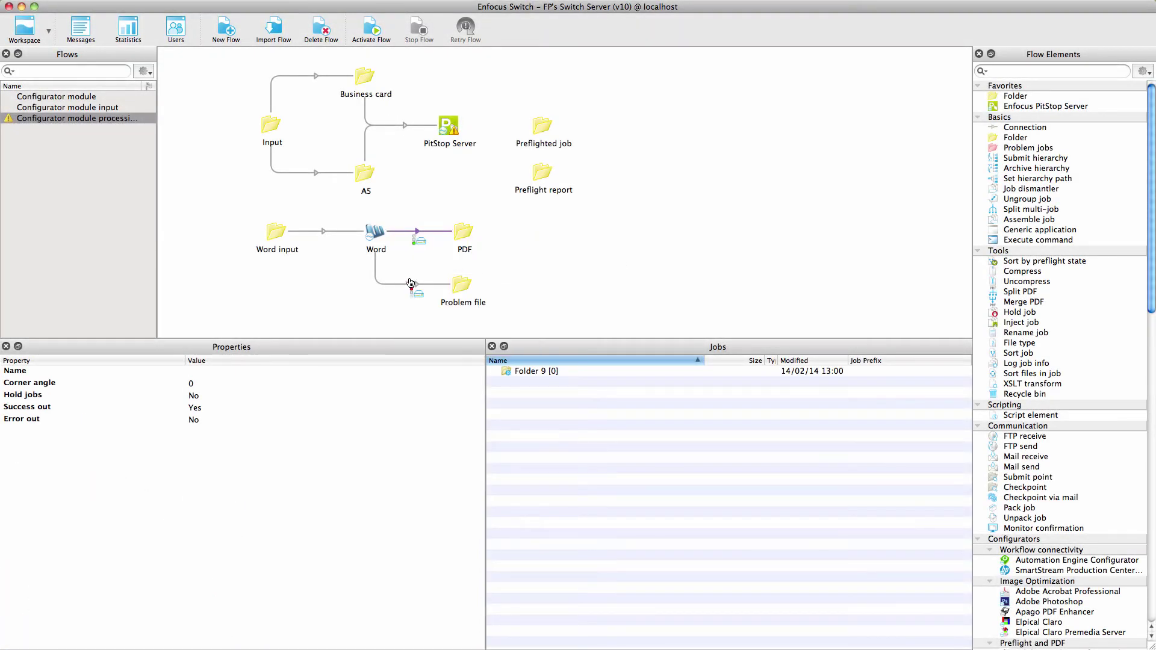
pyautogui.click(395, 284)
pyautogui.rightClick(395, 284)
pyautogui.moveTo(430, 341)
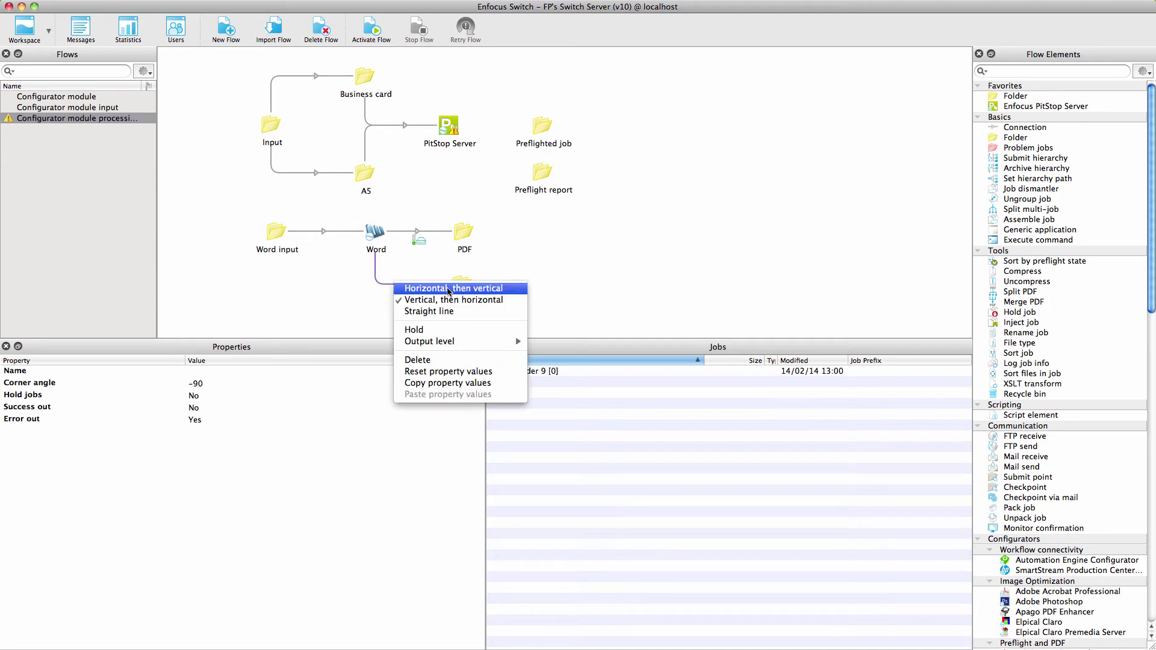
pyautogui.click(617, 283)
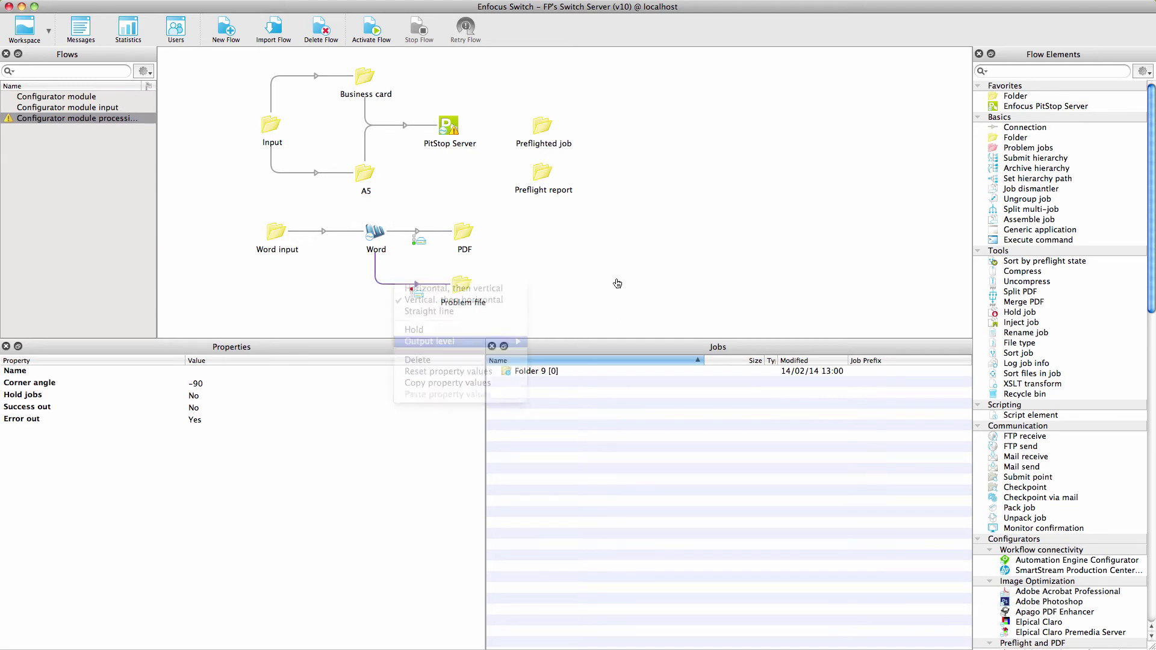
# Connect PitStop Server to Preflighted job (Carry Data) and Preflight report (Carry Log, vertical then horizontal).
pyautogui.click(448, 125)
pyautogui.moveTo(449, 125); pyautogui.dragTo(540, 129)
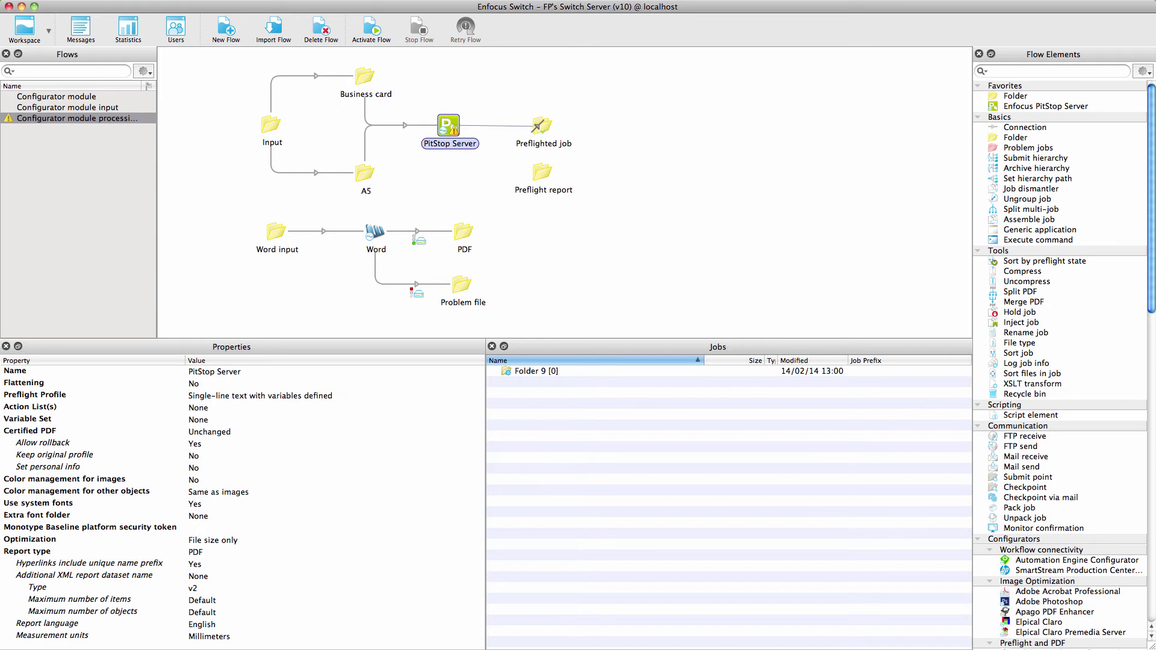
pyautogui.click(569, 135)
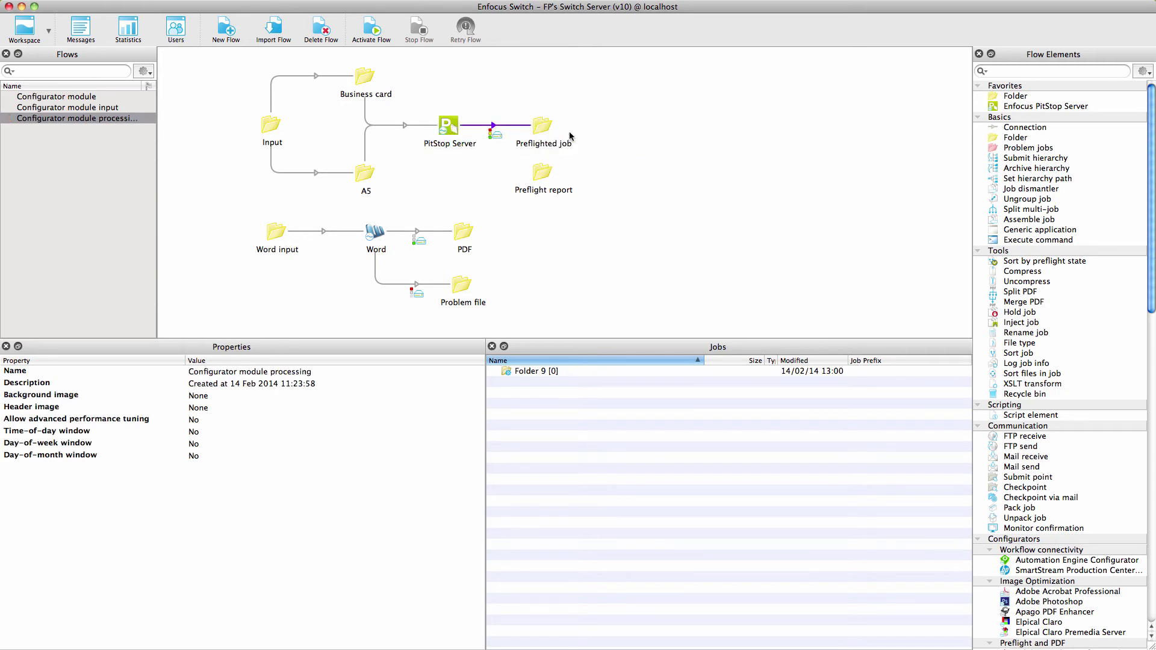
pyautogui.moveTo(456, 130); pyautogui.dragTo(541, 172)
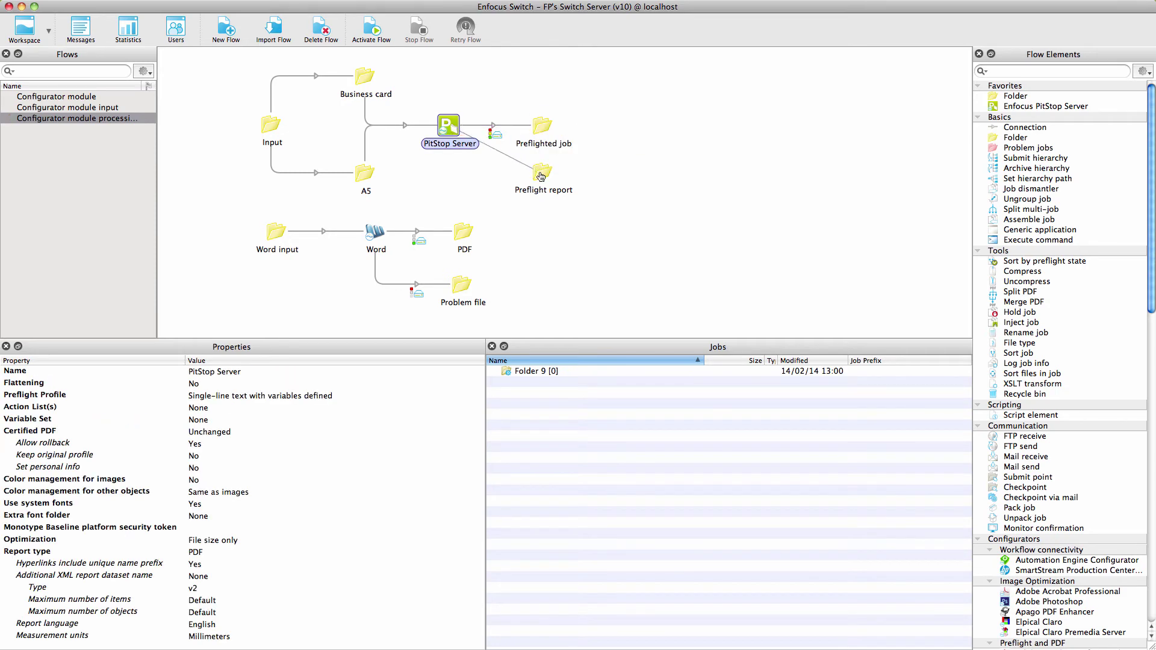
pyautogui.click(565, 191)
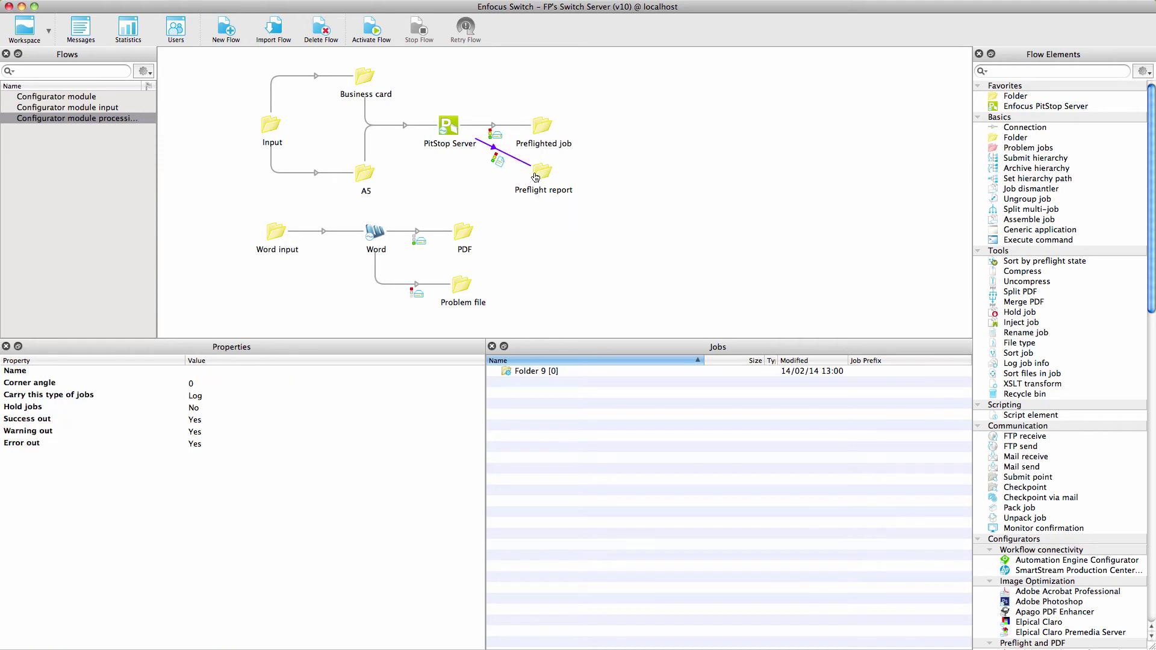
pyautogui.rightClick(511, 158)
pyautogui.click(549, 180)
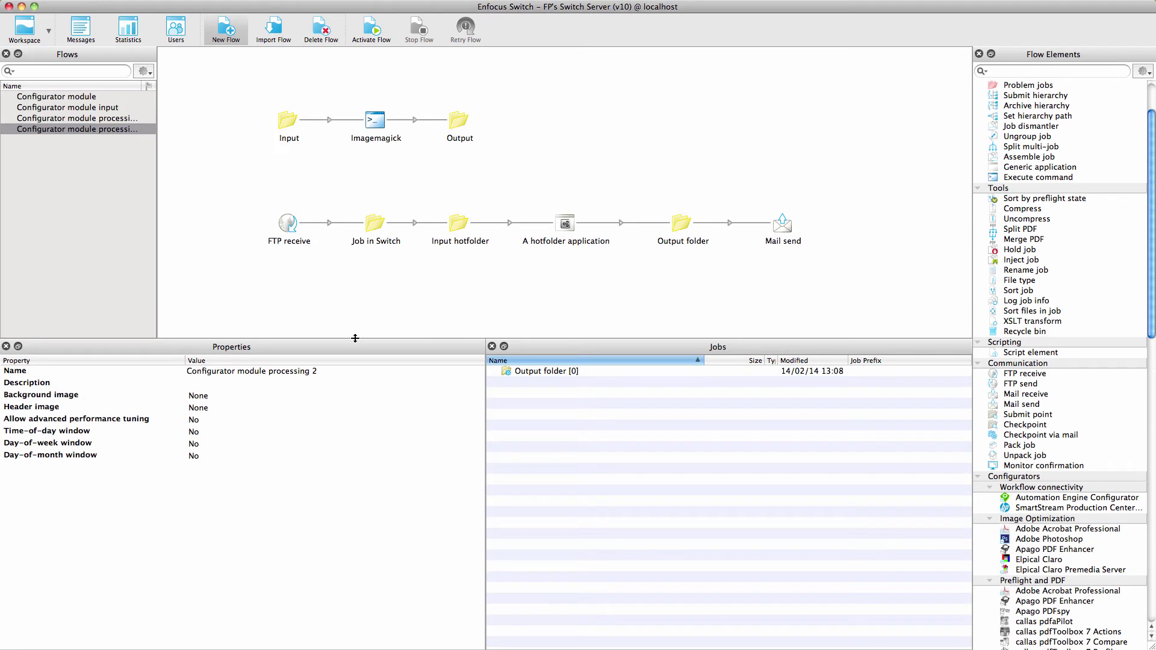
# Inspect Imagemagick's imagemagick.sh command path, then start choosing a folder for Input hotfolder's Path.
pyautogui.click(377, 119)
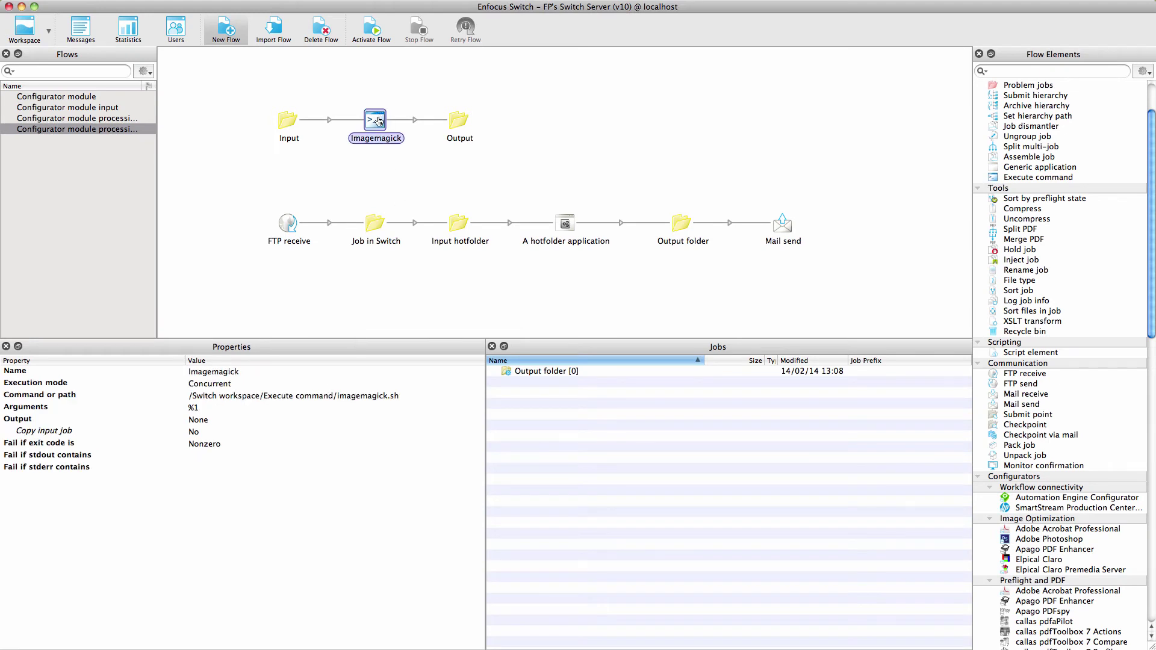
pyautogui.click(268, 396)
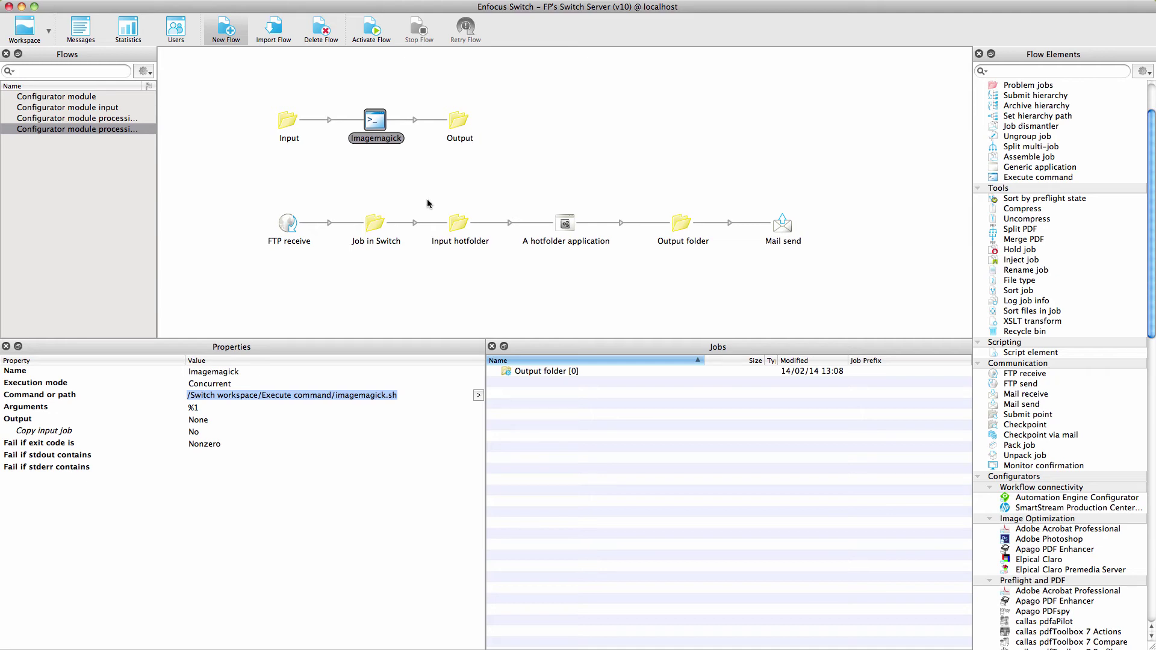
pyautogui.click(565, 224)
pyautogui.click(456, 224)
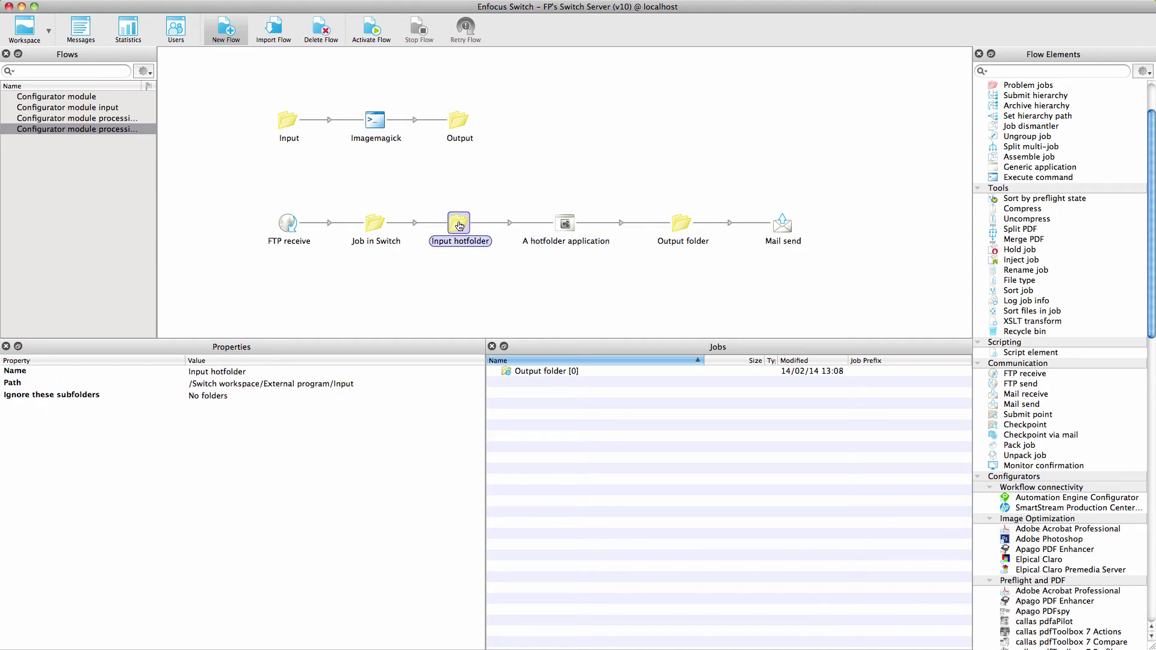
pyautogui.click(322, 387)
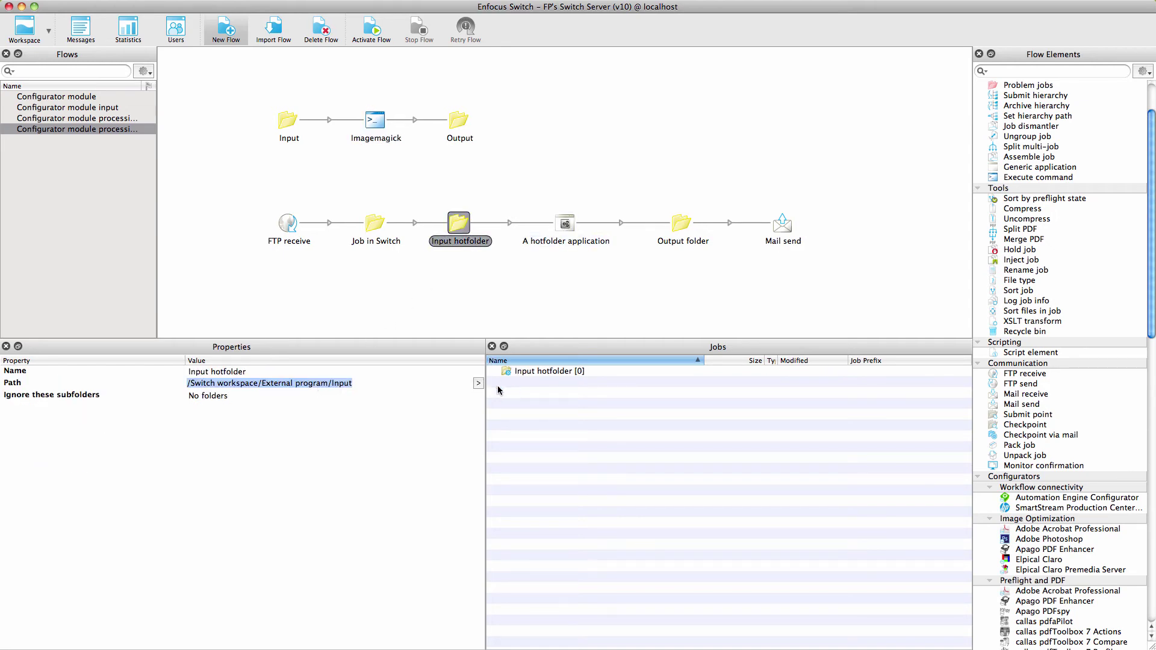
pyautogui.click(478, 384)
# Confirm the chosen folder as the Input hotfolder's path and select the Output folder.
pyautogui.click(443, 407)
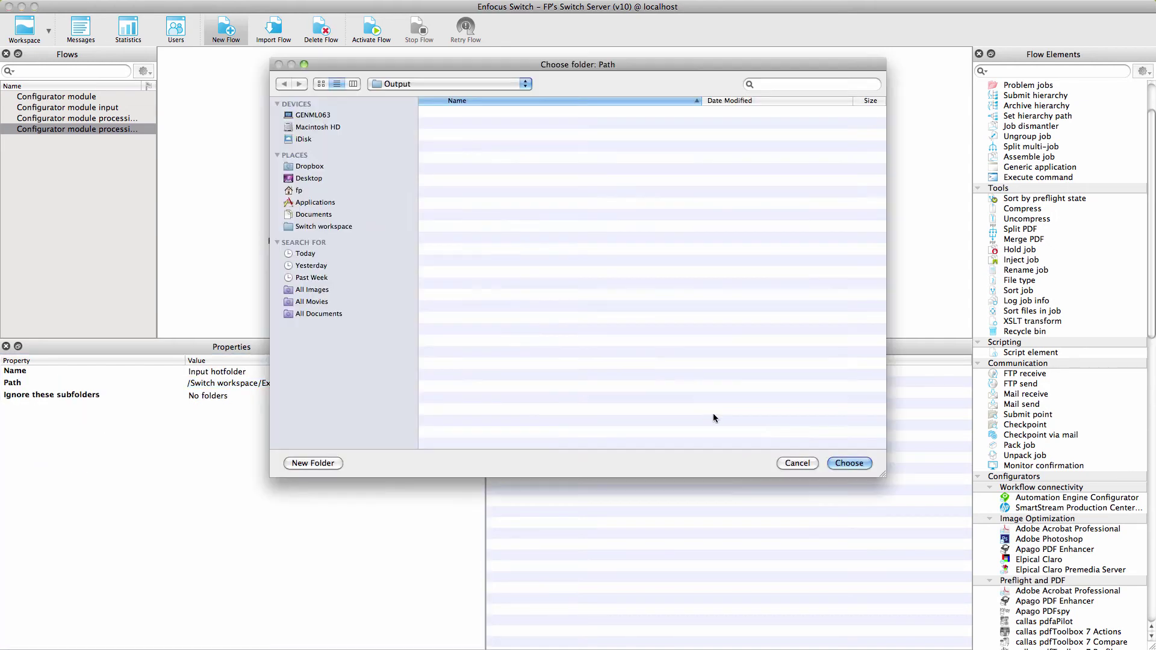
pyautogui.click(849, 463)
pyautogui.click(687, 229)
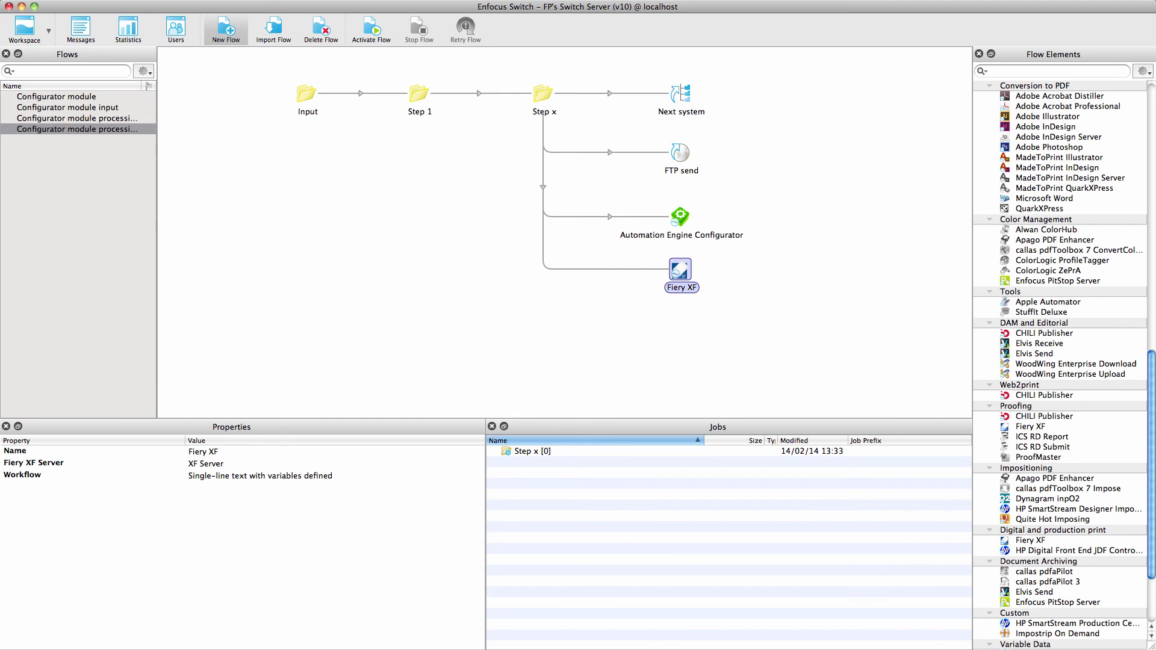
# Show the Automation Engine Configurator settings: 'Process job from Switch' on server AE, folder 'Switch'.
pyautogui.press('Up')
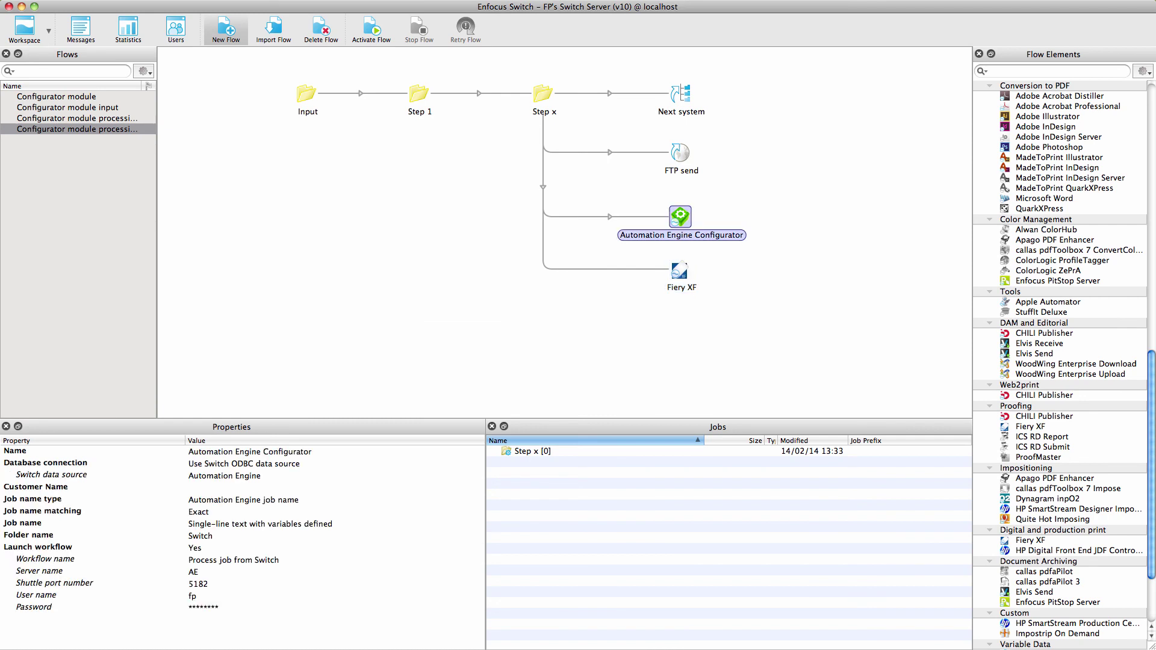